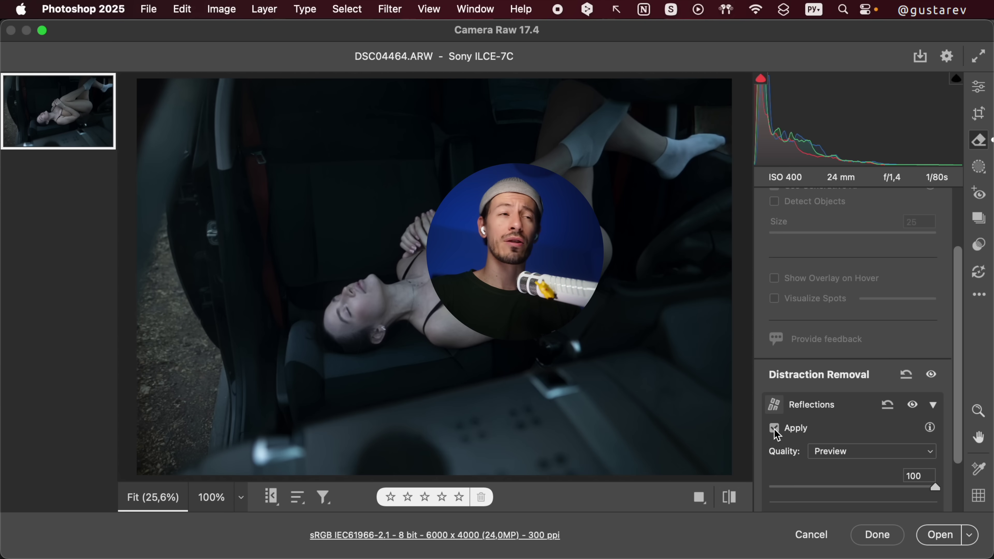
# Try the Reflections removal amount at -100, -2, 100 and 0 on the car photo
pyautogui.press('z')
pyautogui.scroll(-1, 938, 421)
pyautogui.scroll(-3, 935, 422)
pyautogui.moveTo(936, 421)
pyautogui.mouseDown()
pyautogui.moveTo(907, 431)
pyautogui.moveTo(768, 424)
pyautogui.moveTo(938, 424)
pyautogui.mouseUp()
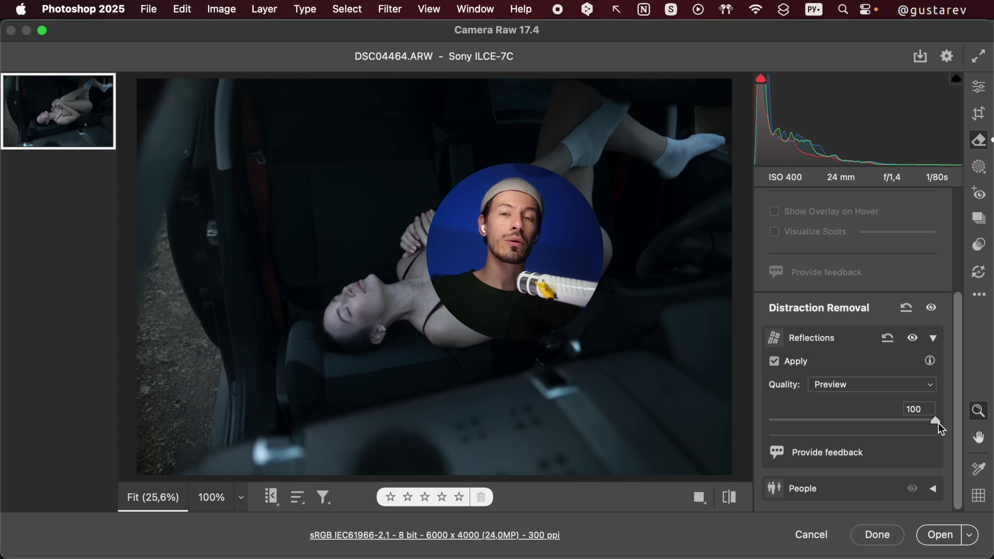
pyautogui.moveTo(934, 421); pyautogui.dragTo(755, 423)
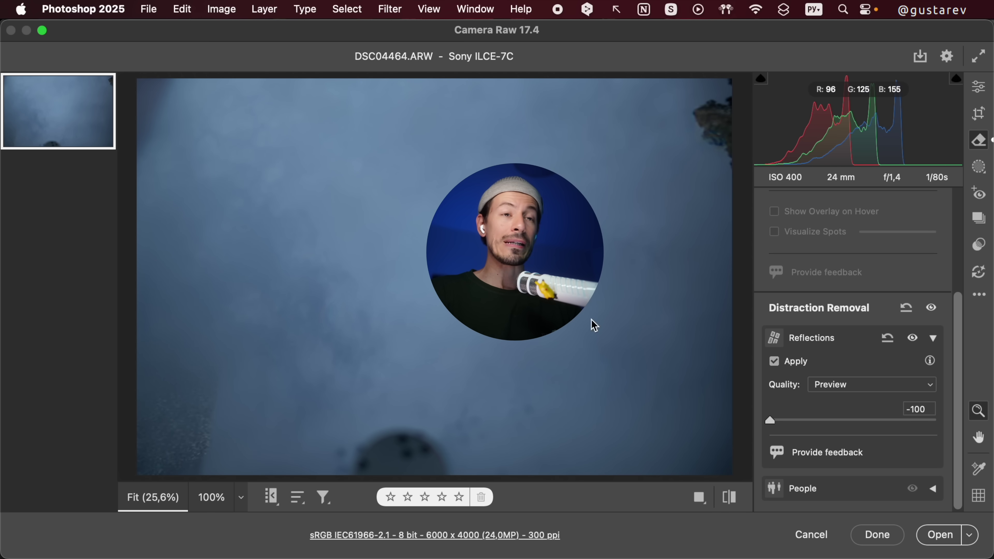
pyautogui.moveTo(770, 421); pyautogui.dragTo(851, 422)
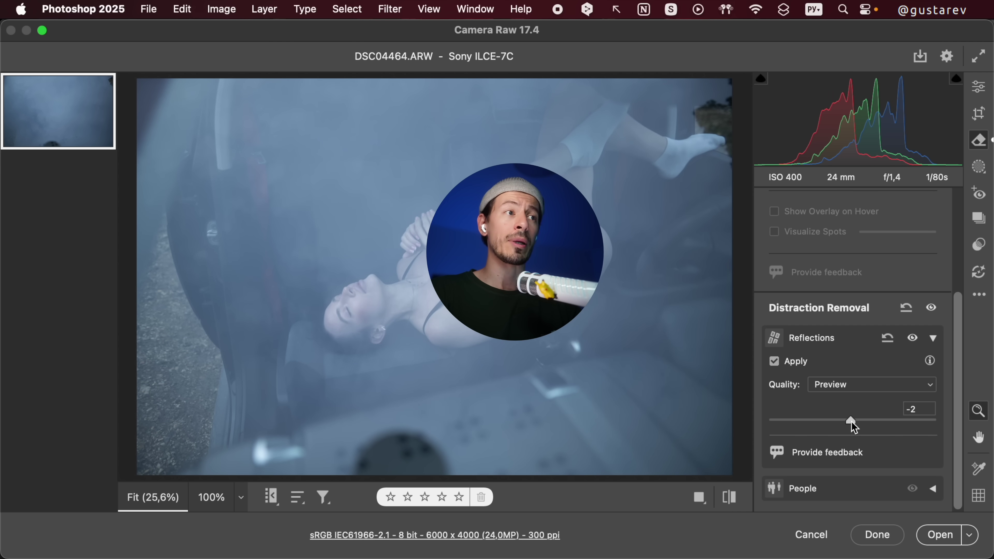
pyautogui.moveTo(852, 423); pyautogui.dragTo(961, 457)
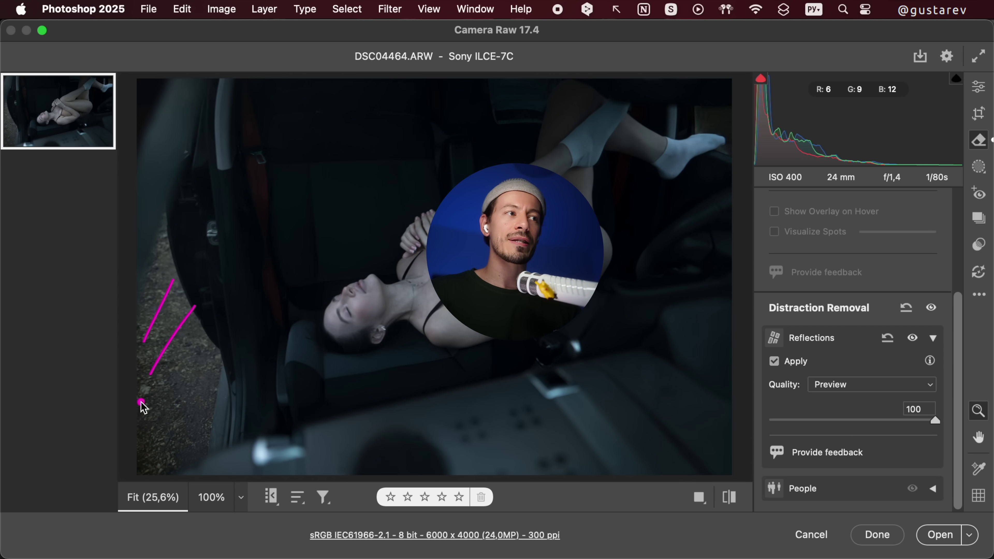
pyautogui.moveTo(935, 421); pyautogui.dragTo(854, 428)
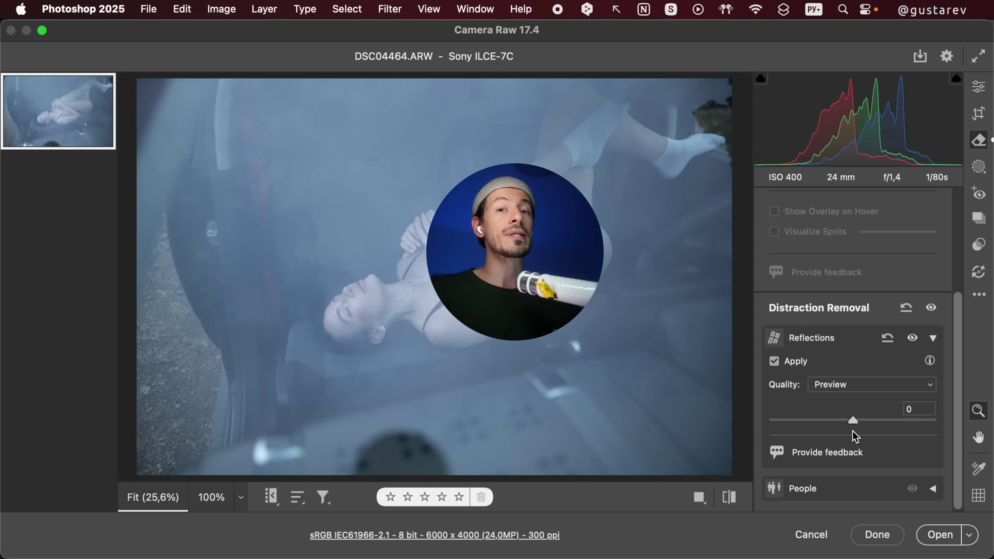
# Set the Reflections removal amount to 100 with Best quality and compare the woman's face with the removal off and on
pyautogui.moveTo(406, 321); pyautogui.dragTo(526, 302)
pyautogui.scroll(-2, 524, 290)
pyautogui.hscroll(1, 525, 289)
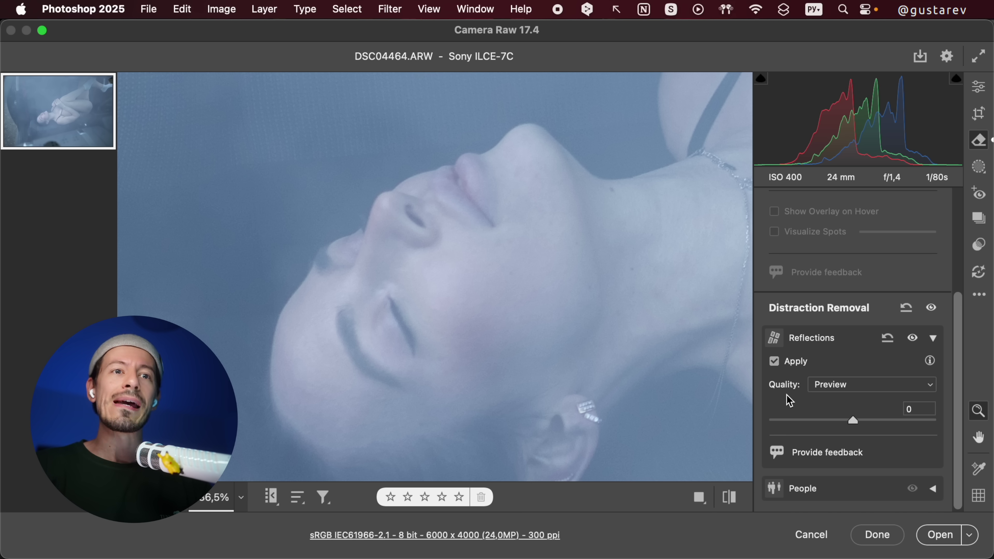
pyautogui.click(810, 381)
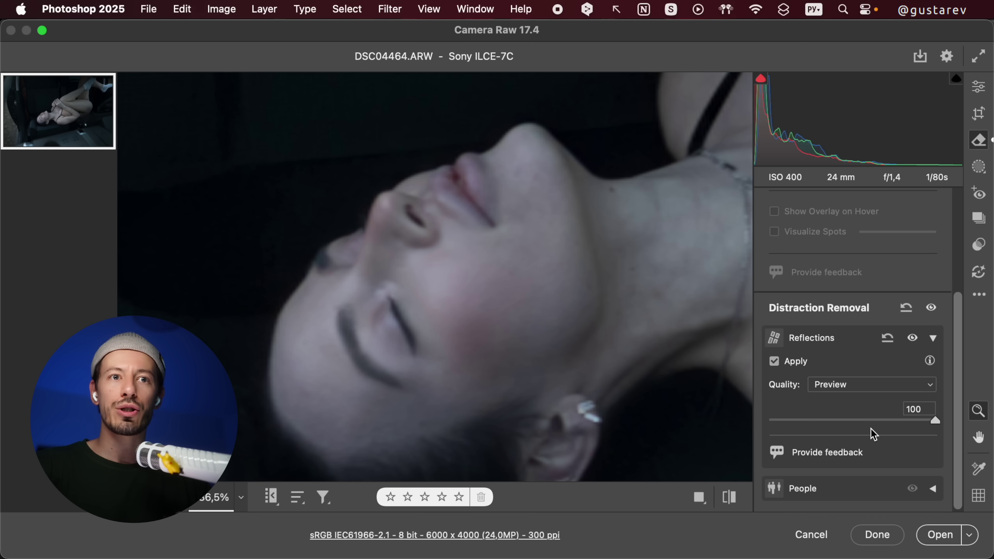
pyautogui.click(844, 390)
pyautogui.click(825, 415)
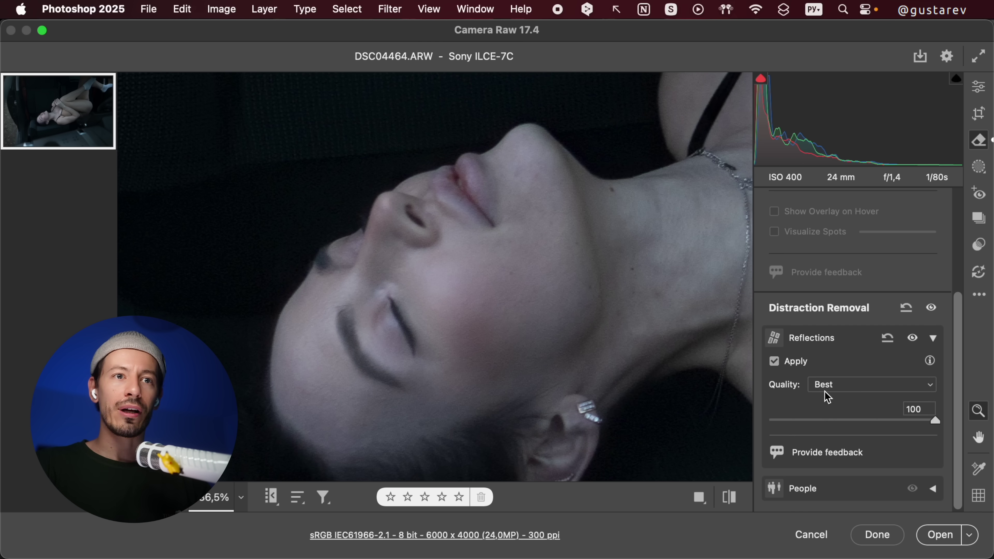
pyautogui.click(774, 361)
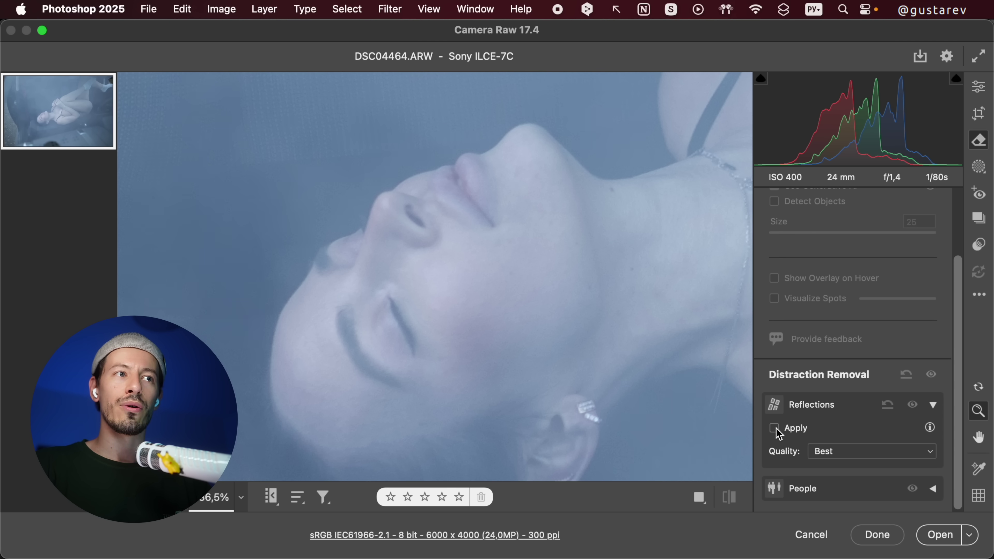
pyautogui.click(774, 428)
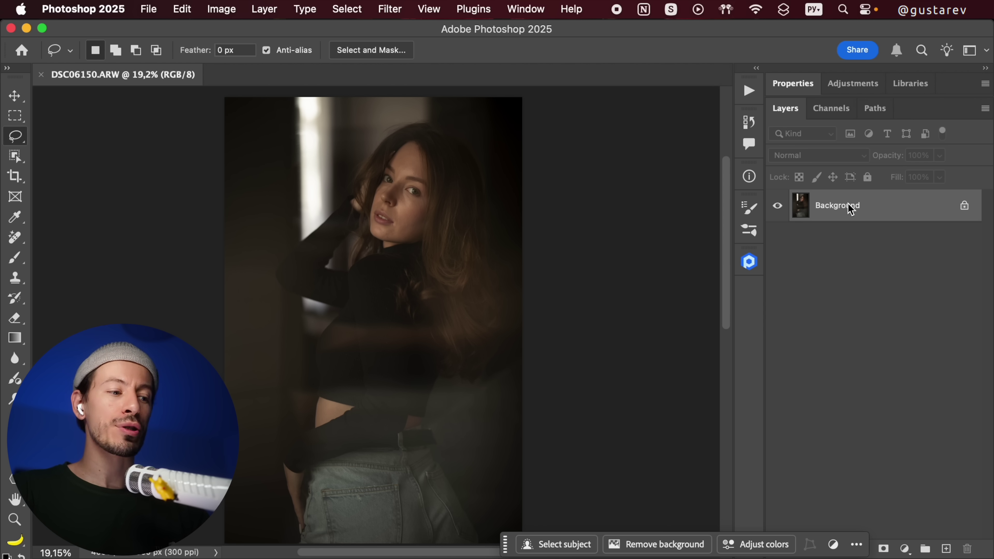
# Duplicate the Background layer and open the People distraction removal options for the copy in the Camera Raw Filter
pyautogui.press('super+j')
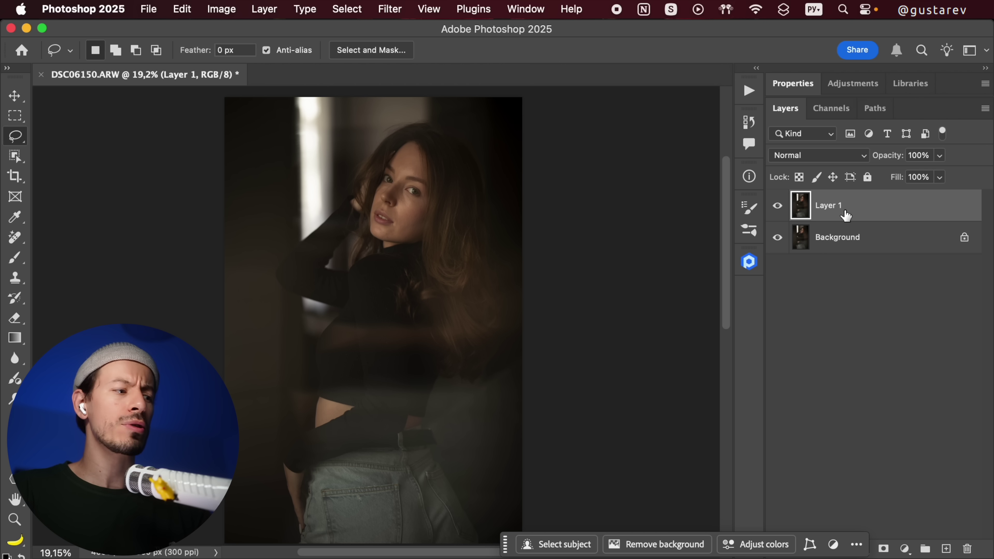
pyautogui.click(402, 8)
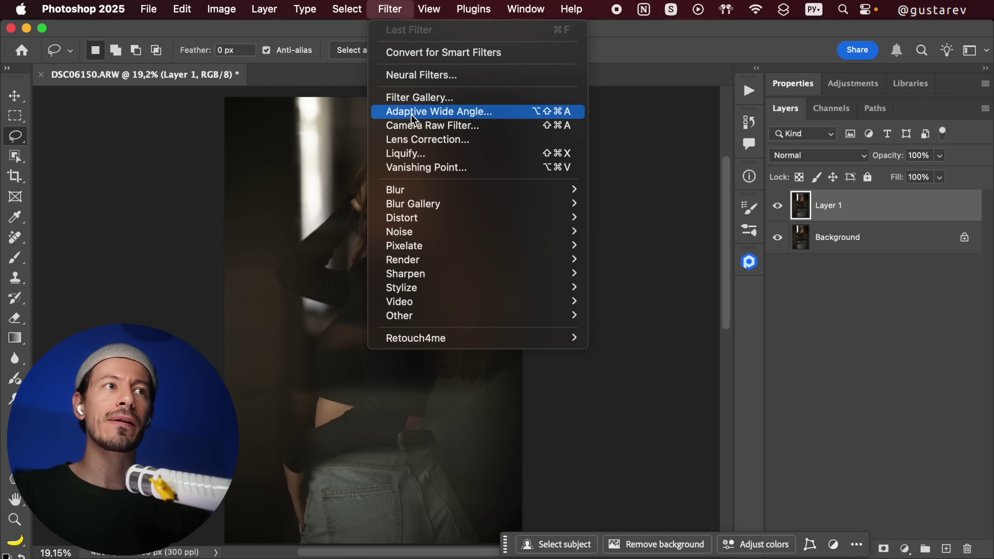
pyautogui.click(412, 125)
pyautogui.scroll(-2, 950, 410)
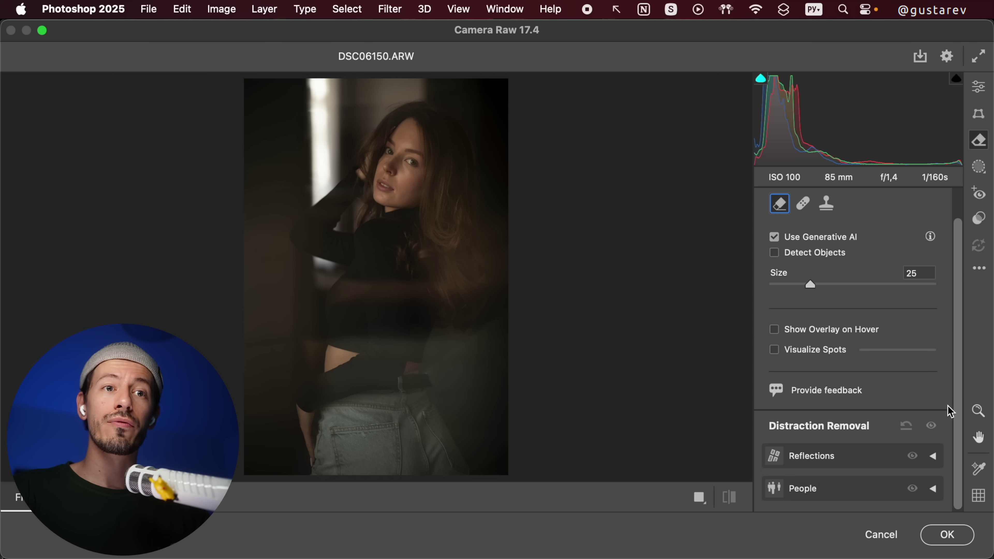
pyautogui.click(790, 486)
pyautogui.scroll(-2, 810, 487)
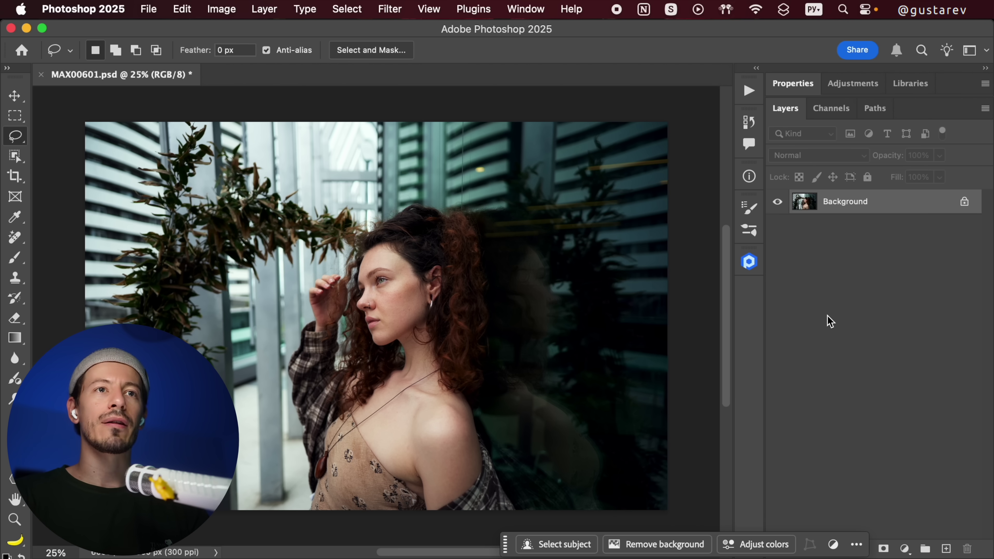
# Sample the woman's skin tone with Point Color in the Camera Raw Filter and try its Variance adjustment
pyautogui.press('super+shift+a')
pyautogui.click(837, 285)
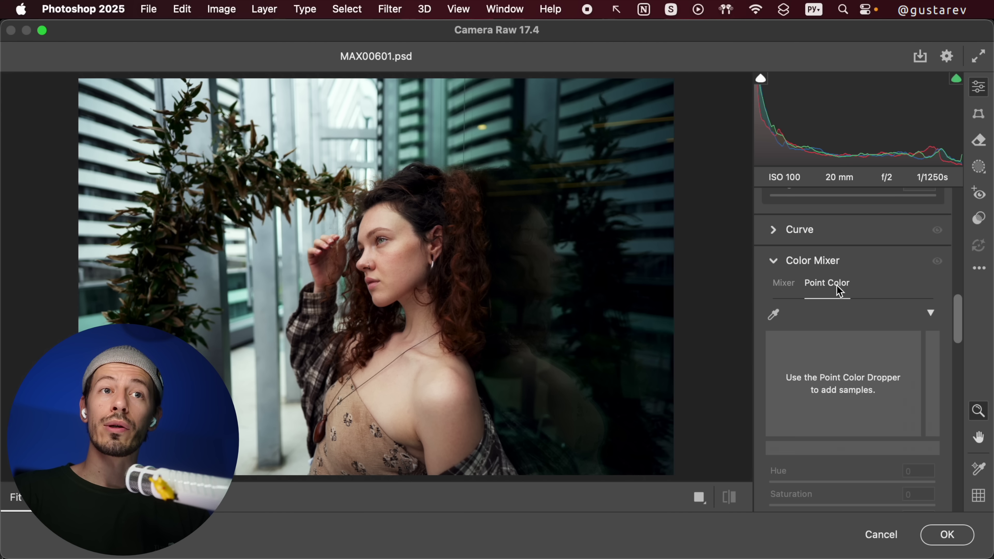
pyautogui.scroll(-3, 964, 308)
pyautogui.click(774, 230)
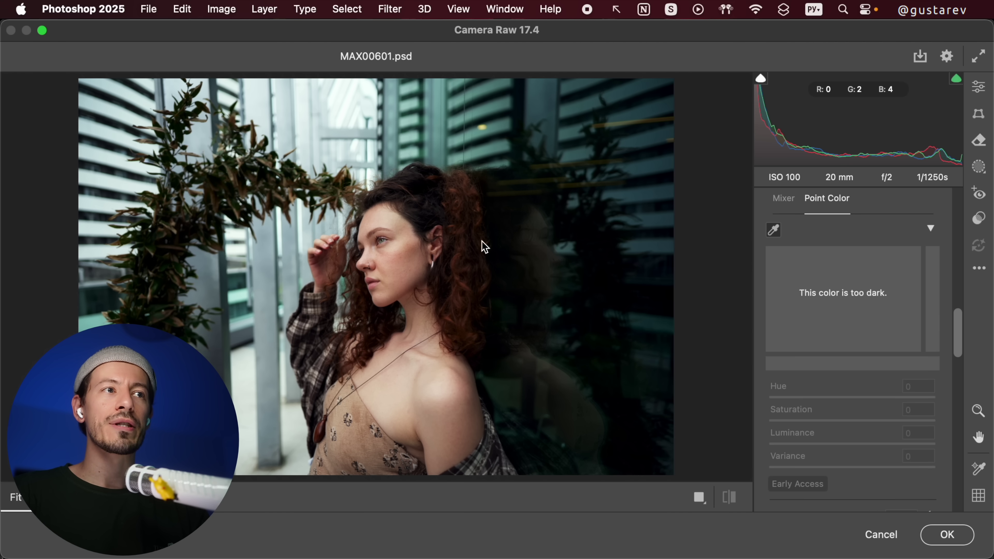
pyautogui.click(406, 256)
pyautogui.press('super+equal')
pyautogui.press('super+equal')
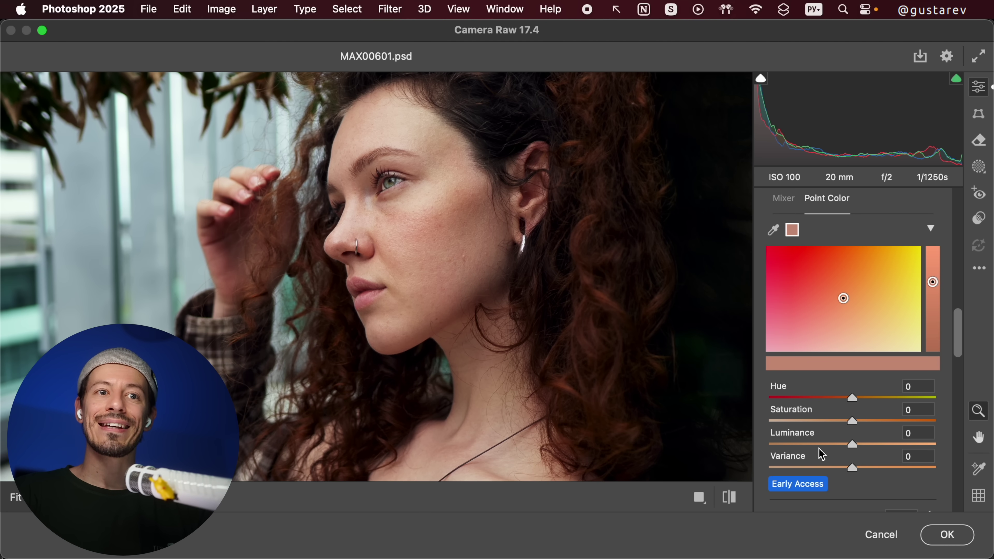
pyautogui.moveTo(854, 469); pyautogui.dragTo(856, 463)
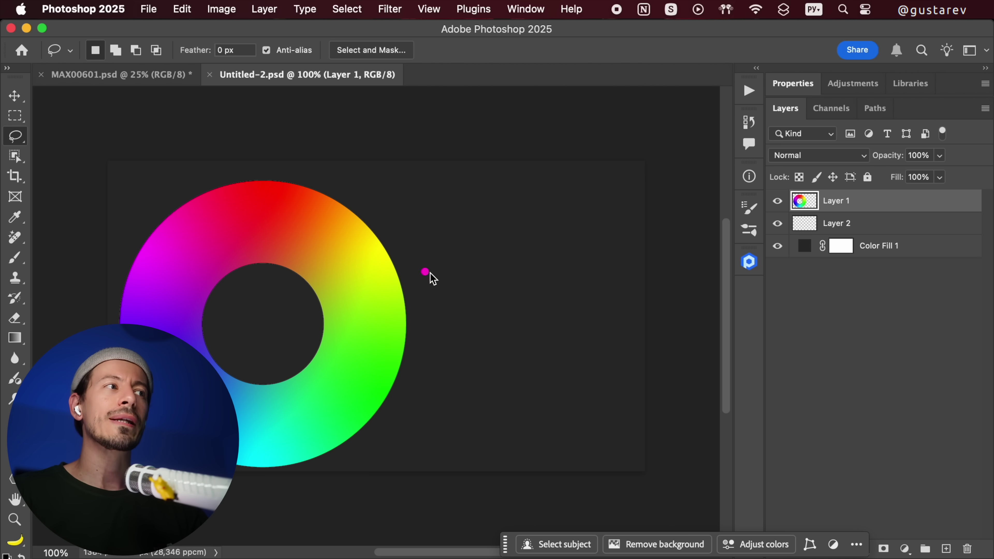
# Paint three overlapping swatches beside the color wheel in lime, yellow-green and green sampled from the wheel
pyautogui.press('b')
pyautogui.moveTo(499, 297)
pyautogui.mouseDown()
pyautogui.moveTo(519, 326)
pyautogui.moveTo(583, 315)
pyautogui.moveTo(560, 329)
pyautogui.moveTo(520, 300)
pyautogui.moveTo(435, 324)
pyautogui.moveTo(546, 308)
pyautogui.moveTo(561, 331)
pyautogui.moveTo(630, 310)
pyautogui.mouseUp()
pyautogui.keyDown('alt'); pyautogui.click(383, 293); pyautogui.keyUp('alt')
pyautogui.moveTo(466, 288); pyautogui.dragTo(634, 270)
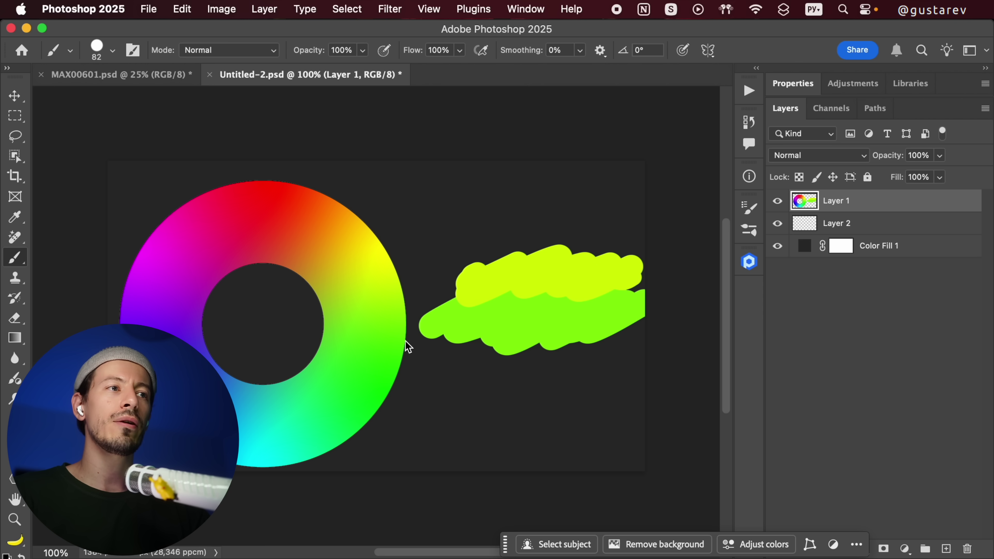
pyautogui.keyDown('alt'); pyautogui.click(361, 389); pyautogui.keyUp('alt')
pyautogui.moveTo(435, 366)
pyautogui.mouseDown()
pyautogui.moveTo(482, 354)
pyautogui.moveTo(587, 365)
pyautogui.moveTo(450, 364)
pyautogui.mouseUp()
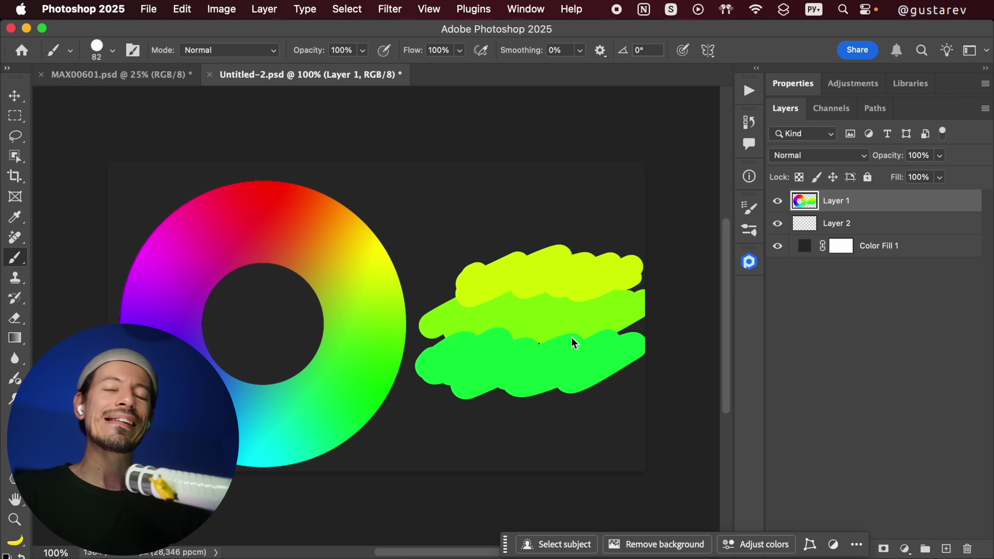
# Merge all layers into one and sample the middle lime swatch with Point Color in the Camera Raw Filter
pyautogui.press('super+shift+a')
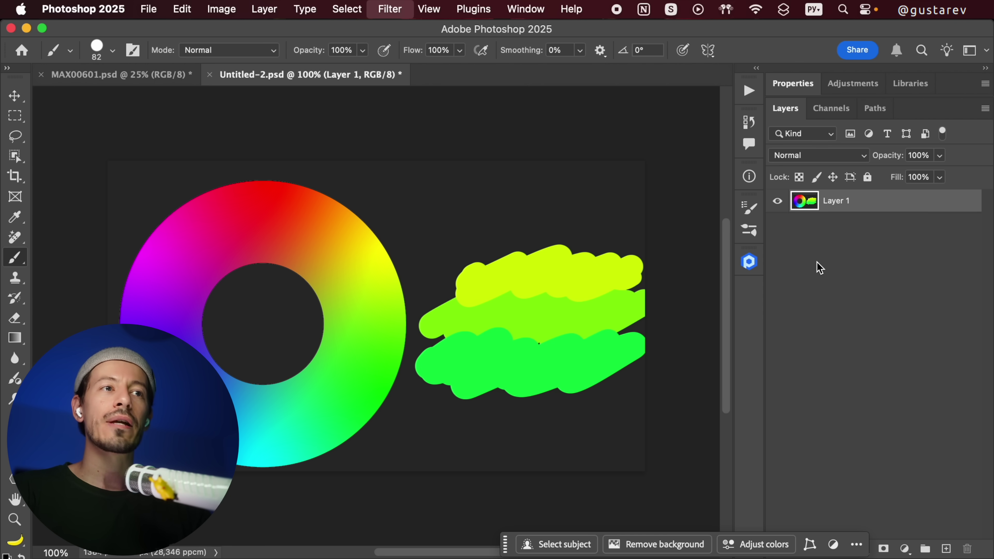
pyautogui.scroll(-10, 961, 382)
pyautogui.scroll(-5, 960, 378)
pyautogui.scroll(10, 814, 208)
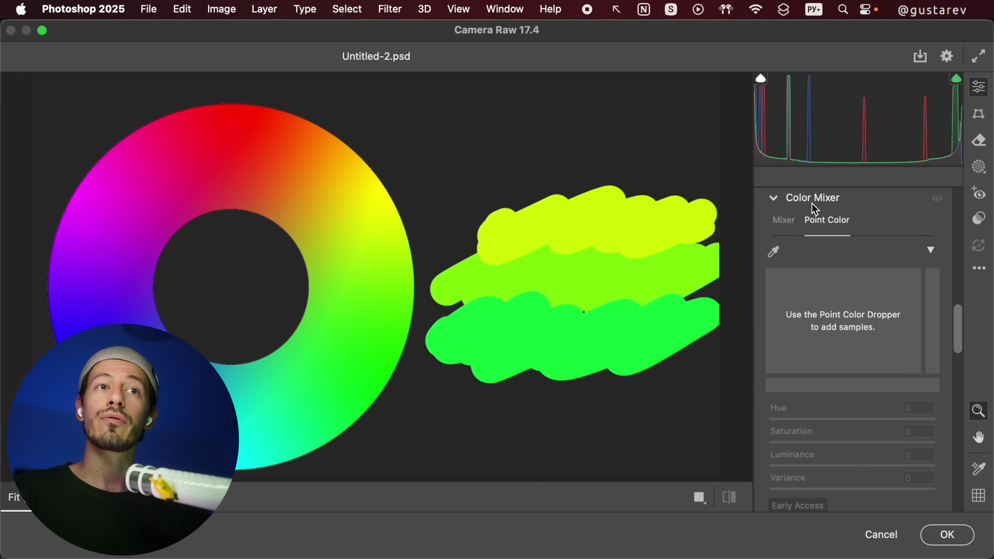
pyautogui.click(778, 253)
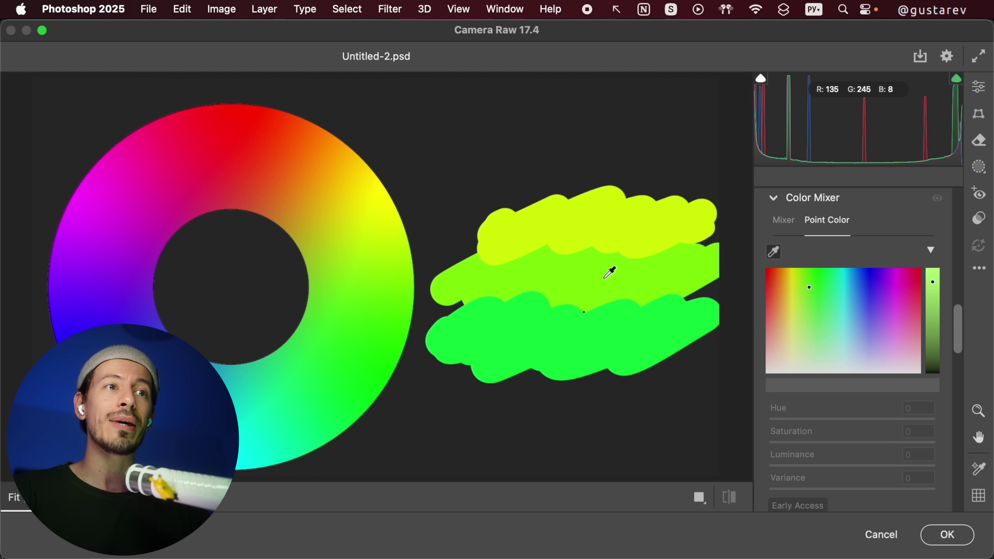
pyautogui.click(592, 271)
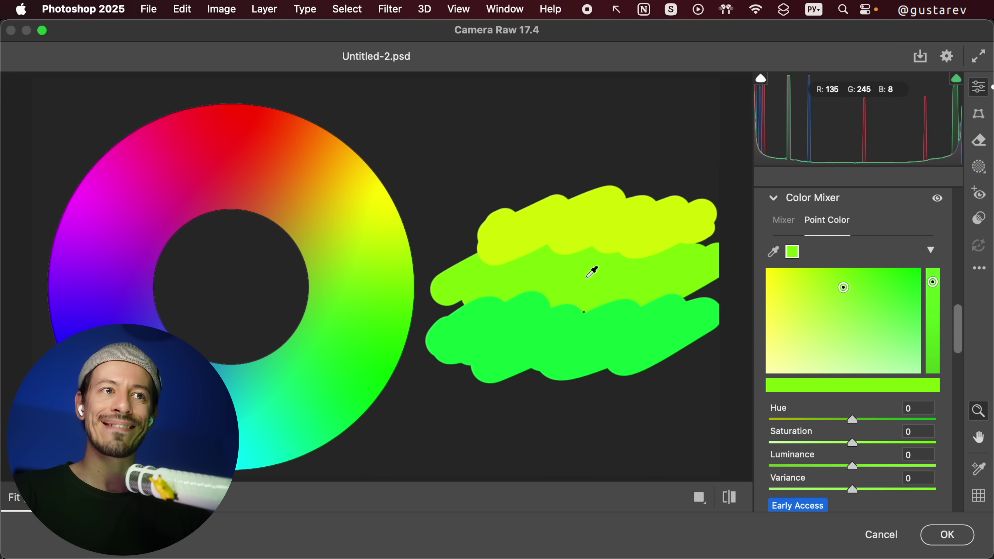
pyautogui.scroll(-1, 852, 397)
pyautogui.moveTo(852, 398)
pyautogui.mouseDown()
pyautogui.moveTo(772, 402)
pyautogui.moveTo(935, 402)
pyautogui.moveTo(852, 401)
pyautogui.moveTo(860, 422)
pyautogui.moveTo(945, 422)
pyautogui.moveTo(767, 418)
pyautogui.moveTo(854, 425)
pyautogui.moveTo(870, 446)
pyautogui.moveTo(758, 448)
pyautogui.moveTo(883, 439)
pyautogui.moveTo(852, 446)
pyautogui.mouseUp()
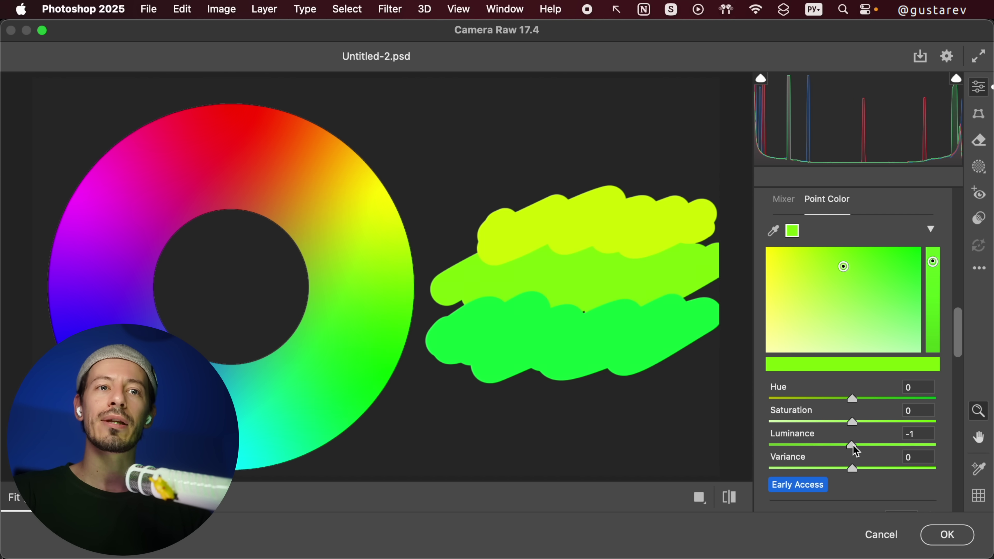
pyautogui.moveTo(760, 448); pyautogui.dragTo(899, 482)
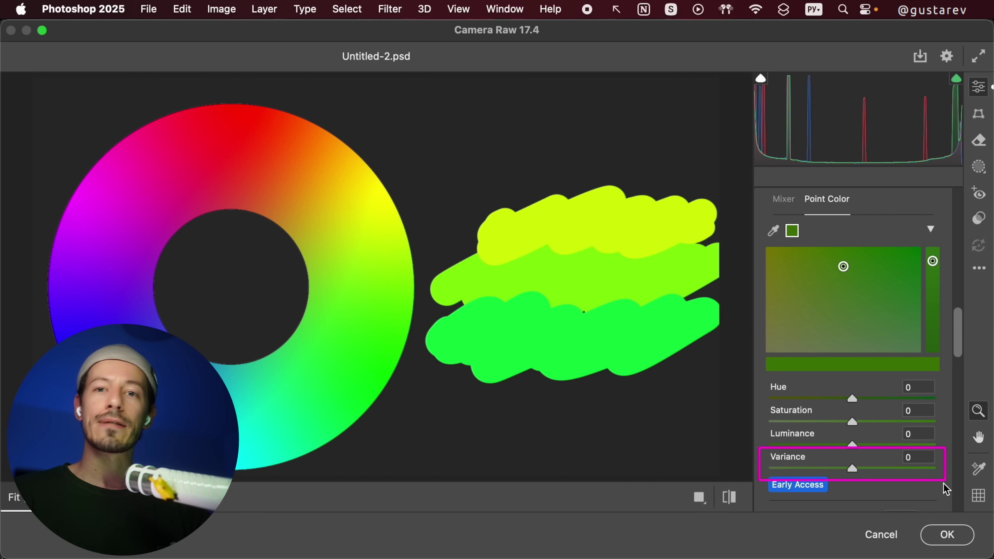
pyautogui.click(583, 278)
pyautogui.moveTo(614, 251); pyautogui.dragTo(616, 235)
pyautogui.moveTo(574, 289); pyautogui.dragTo(563, 348)
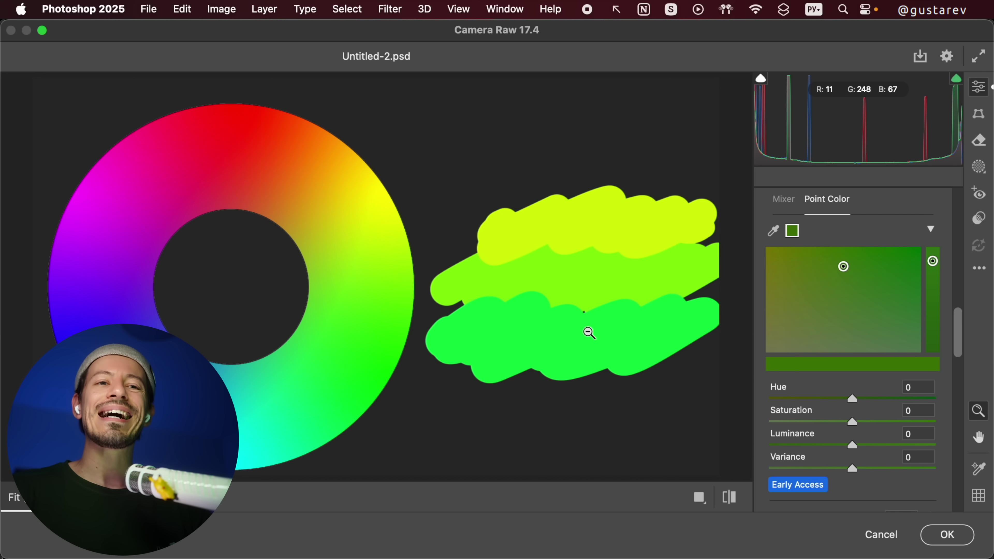
# Set the sampled lime color's Variance to +100 and compare the image with the Color Mixer off and on
pyautogui.moveTo(853, 469); pyautogui.dragTo(939, 473)
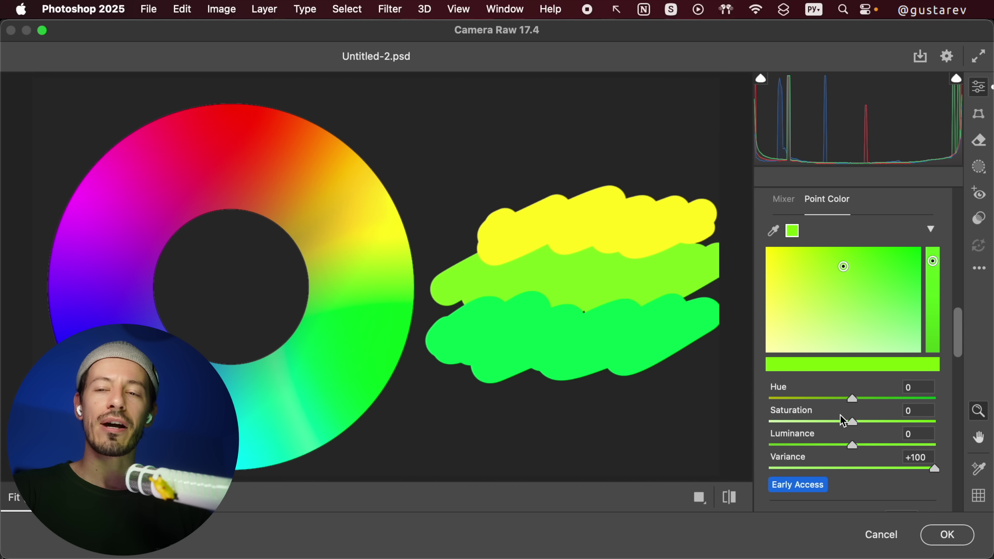
pyautogui.moveTo(350, 409); pyautogui.dragTo(272, 425)
pyautogui.moveTo(389, 214)
pyautogui.mouseDown()
pyautogui.moveTo(358, 168)
pyautogui.moveTo(351, 182)
pyautogui.moveTo(379, 172)
pyautogui.mouseUp()
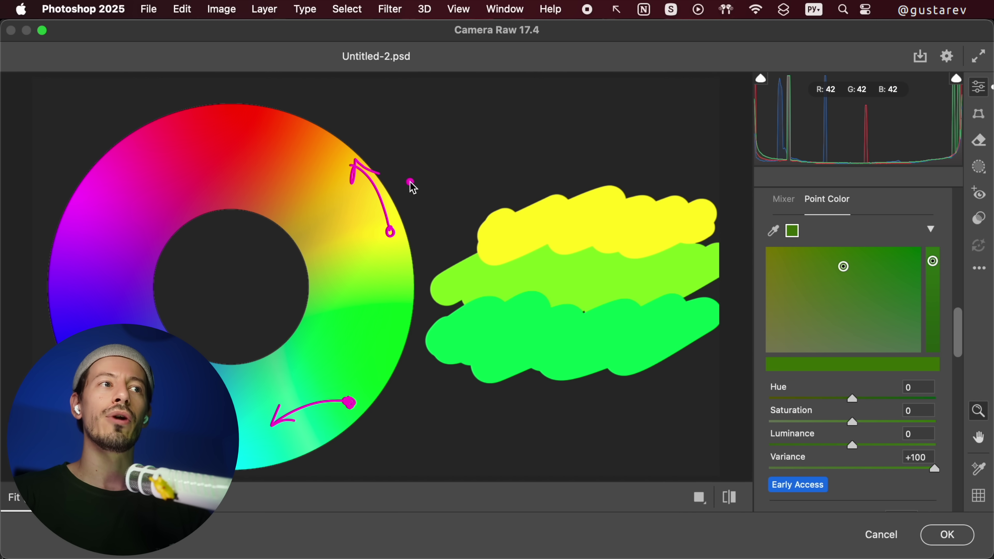
pyautogui.scroll(1, 937, 203)
pyautogui.click(938, 195)
pyautogui.click(938, 195)
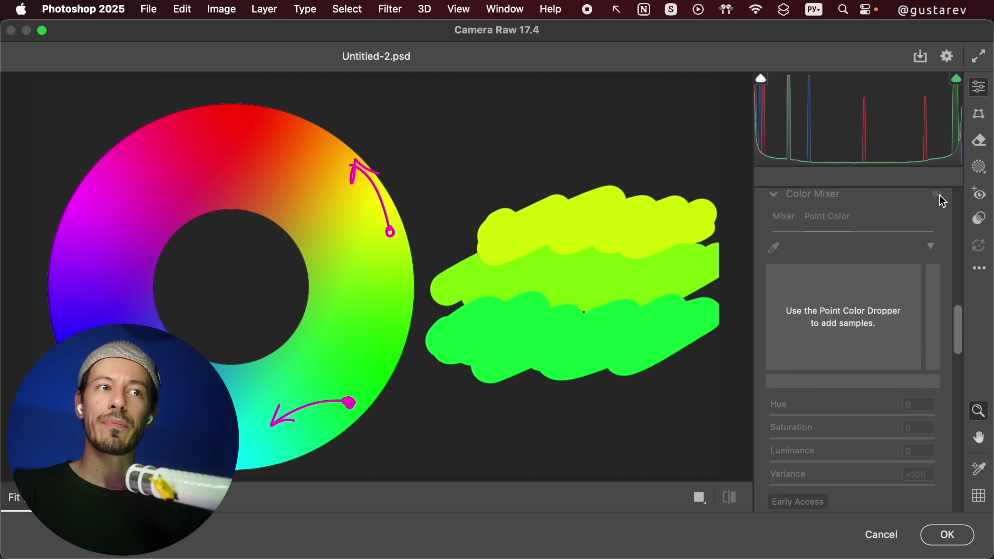
# Try the sampled lime color's Variance at its minimum and discard the Camera Raw changes
pyautogui.moveTo(934, 486); pyautogui.dragTo(757, 495)
pyautogui.moveTo(546, 226)
pyautogui.mouseDown()
pyautogui.moveTo(647, 255)
pyautogui.moveTo(554, 329)
pyautogui.mouseUp()
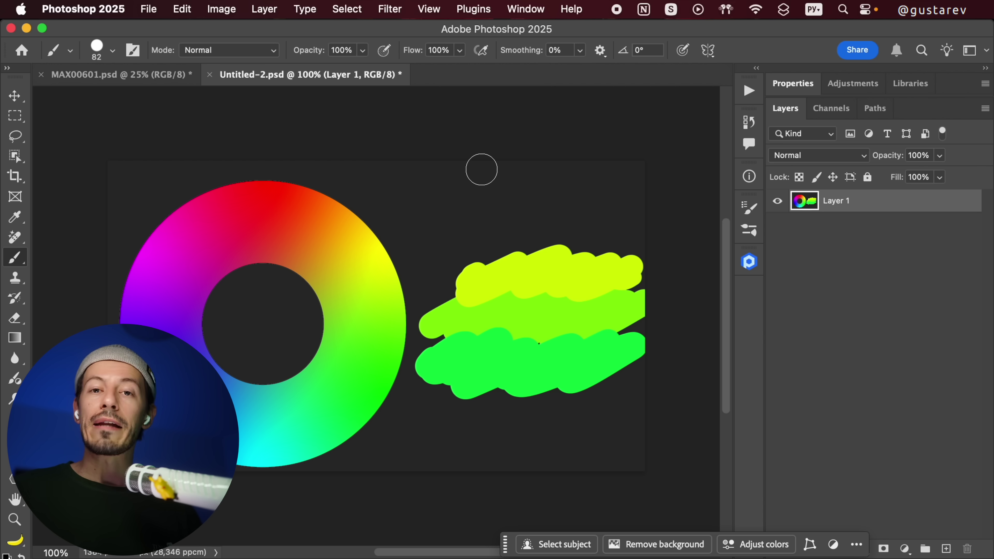
# Sample the cheek skin of the MAX00601.psd portrait with Point Color in the Camera Raw Filter and set its Variance to +28
pyautogui.hotkey('ctrl', 'Tab')
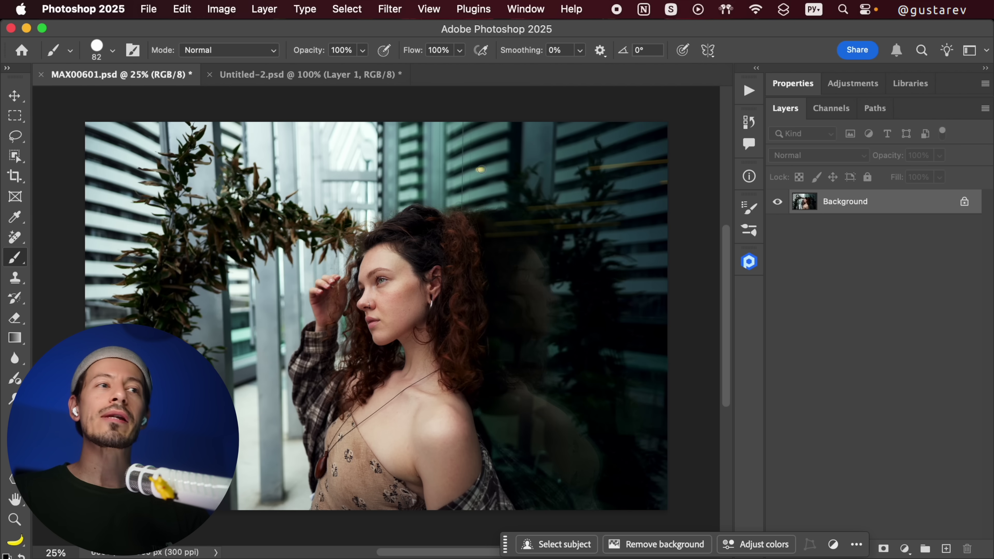
pyautogui.scroll(5, 409, 301)
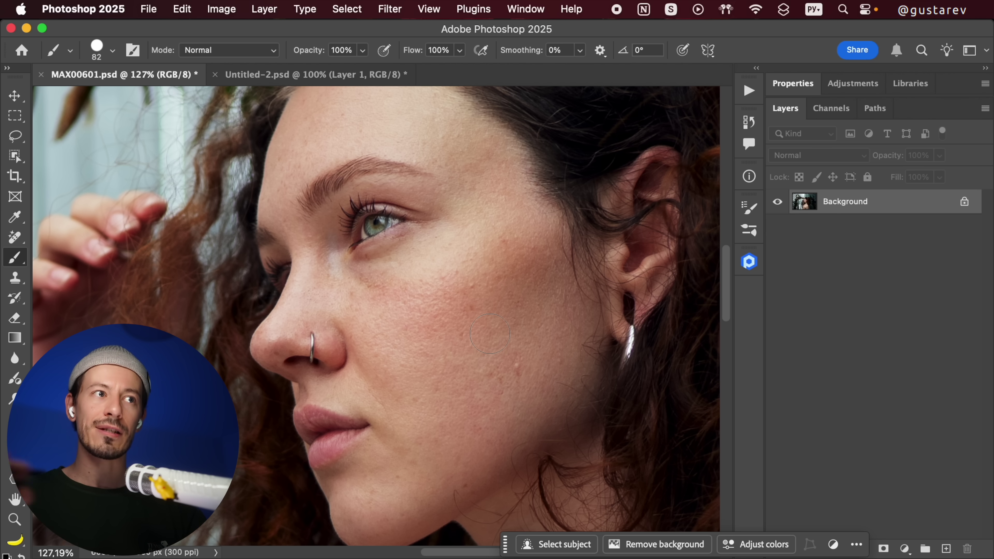
pyautogui.press('super+1')
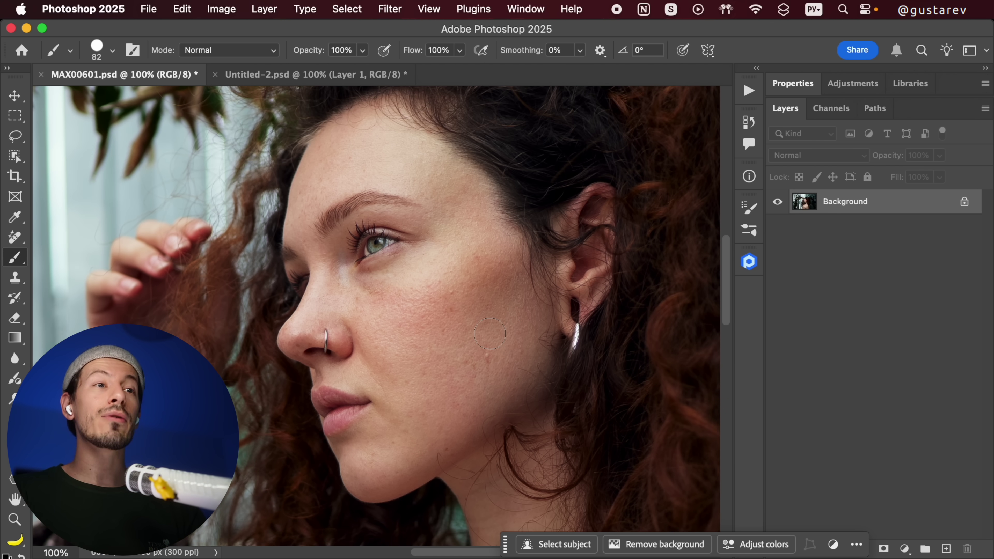
pyautogui.press('super+shift+a')
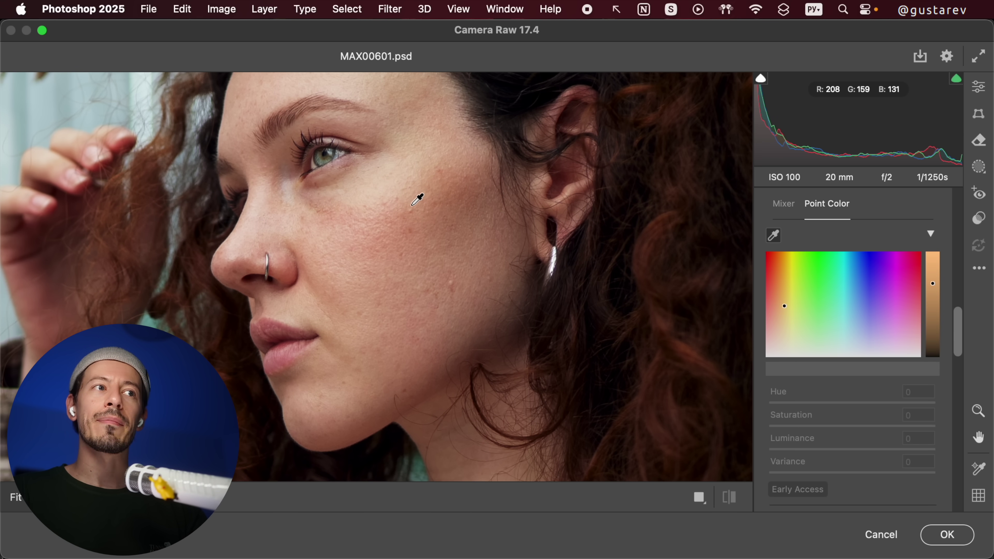
pyautogui.click(417, 199)
pyautogui.moveTo(852, 473); pyautogui.dragTo(877, 473)
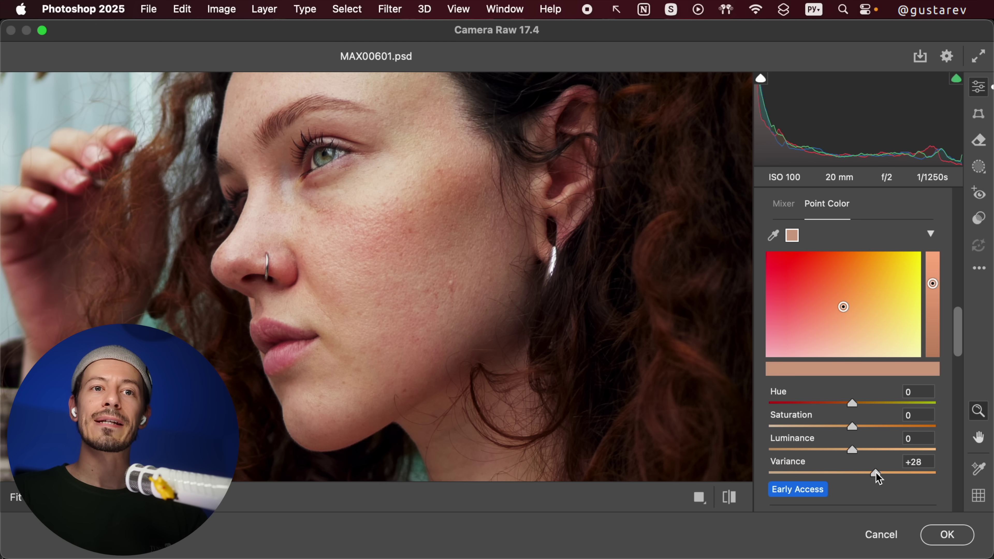
pyautogui.click(956, 536)
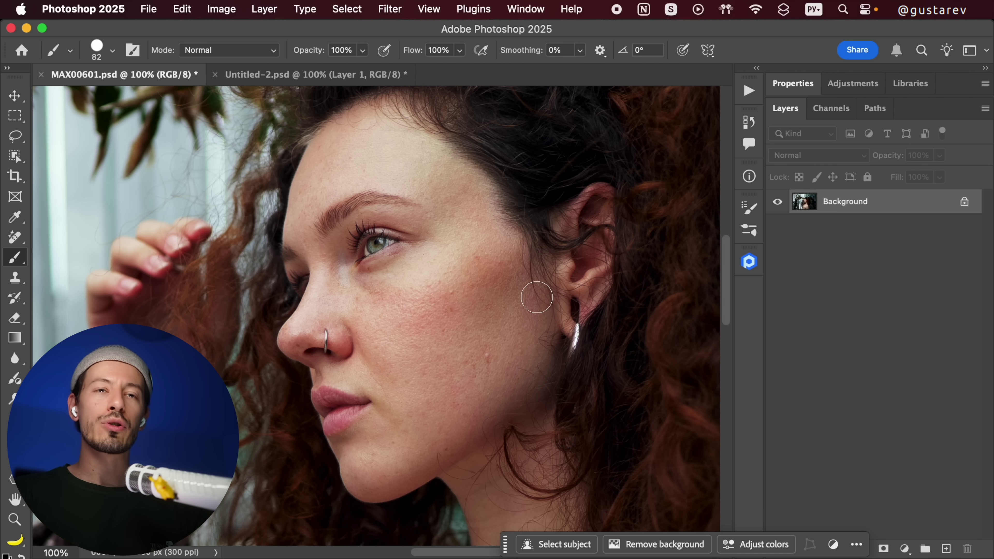
# Duplicate the Background layer and sample the woman's cheek with Point Color in the Camera Raw Filter on the copy
pyautogui.press('super+j')
pyautogui.press('super+shift+a')
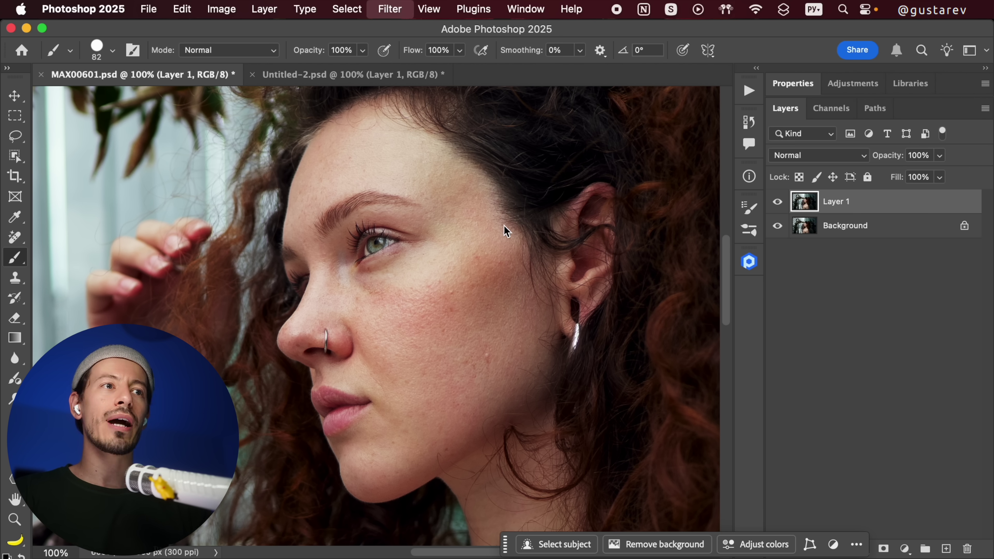
pyautogui.moveTo(955, 364); pyautogui.dragTo(959, 329)
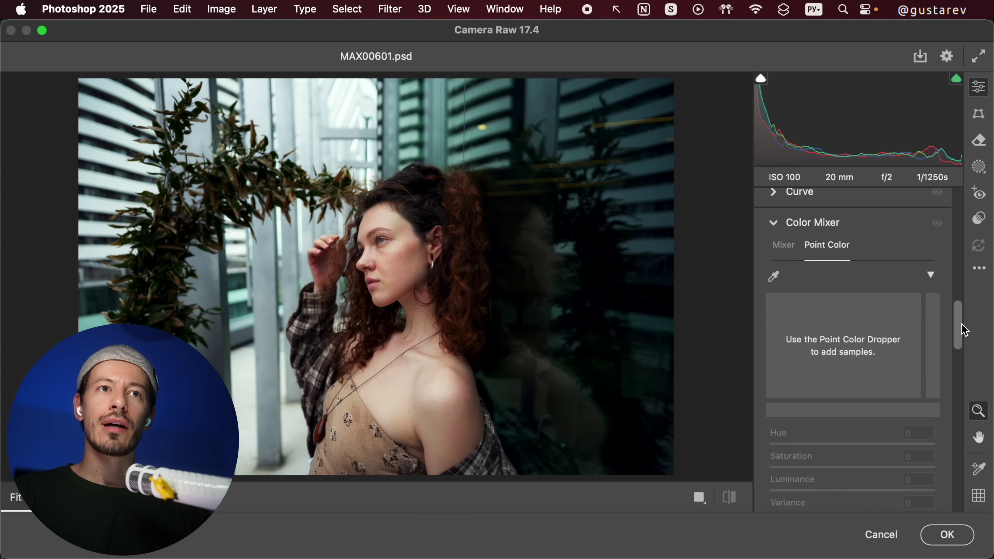
pyautogui.click(778, 275)
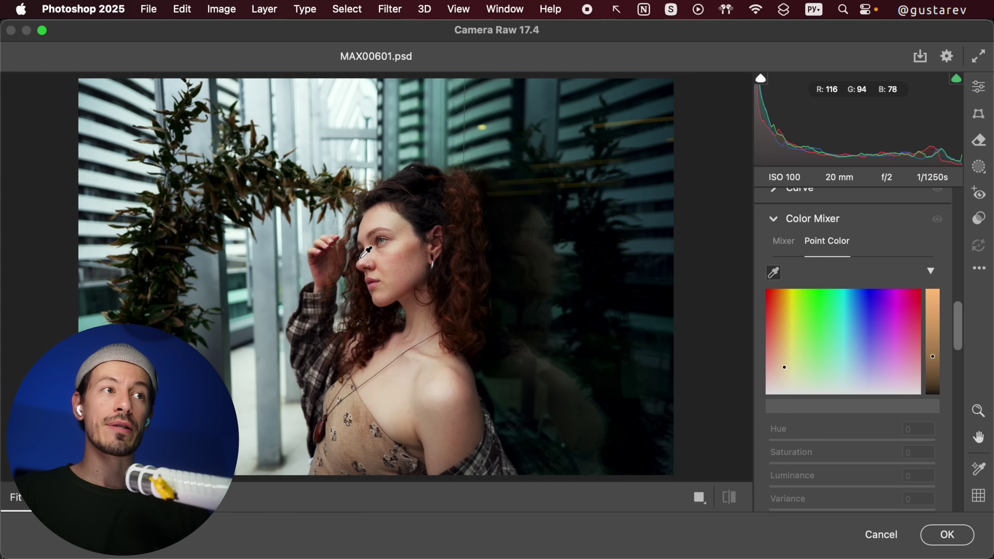
pyautogui.click(401, 255)
pyautogui.click(413, 269)
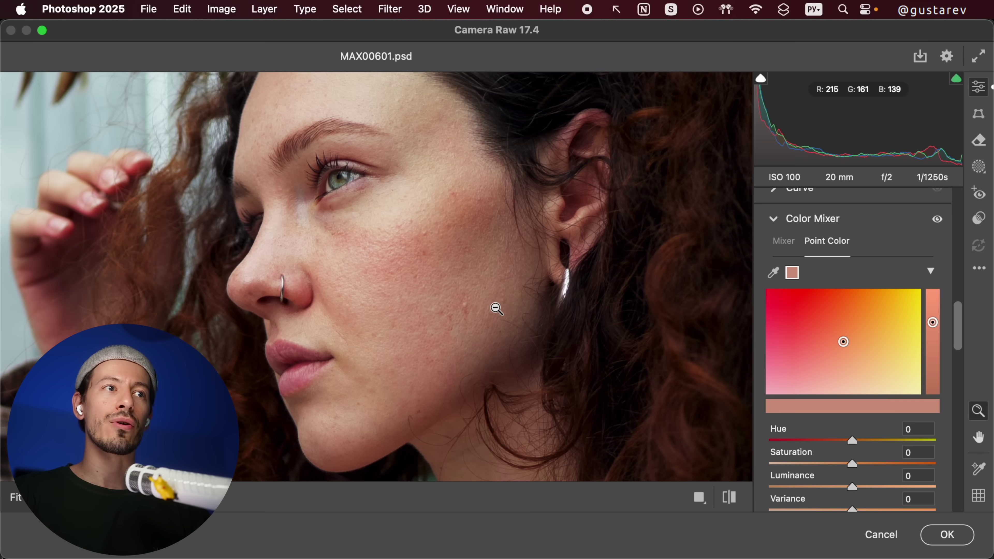
# Set the sampled skin color's Variance to +100 and apply the Camera Raw Filter to the duplicate layer
pyautogui.scroll(-1, 854, 479)
pyautogui.click(854, 480)
pyautogui.moveTo(854, 484); pyautogui.dragTo(968, 487)
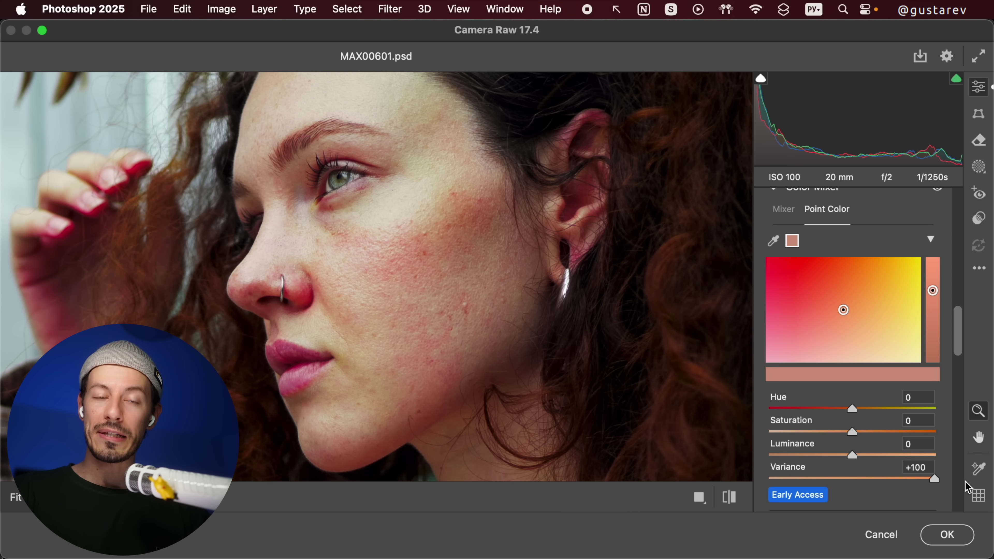
pyautogui.click(948, 534)
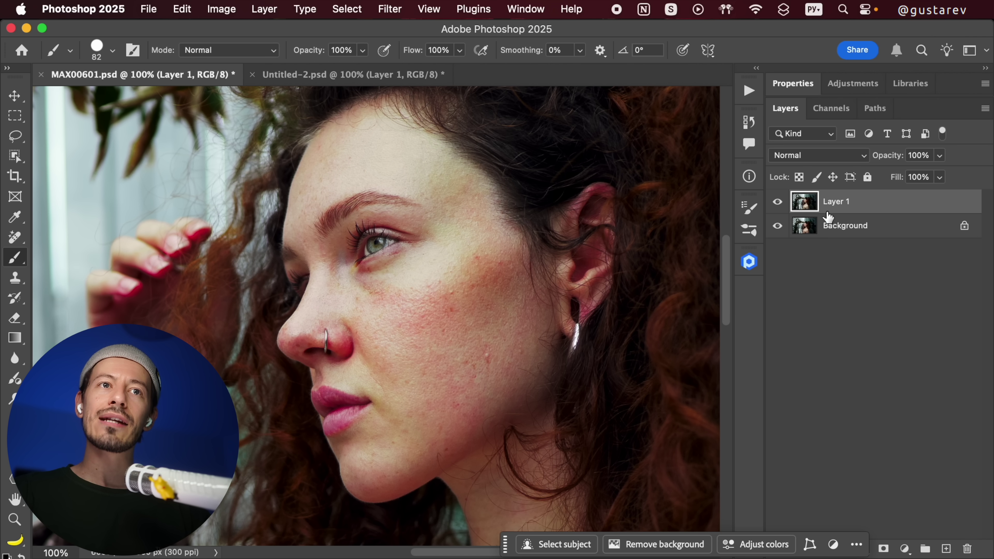
# Compare the portrait with the filtered Layer 1 hidden and shown
pyautogui.click(778, 202)
pyautogui.click(778, 202)
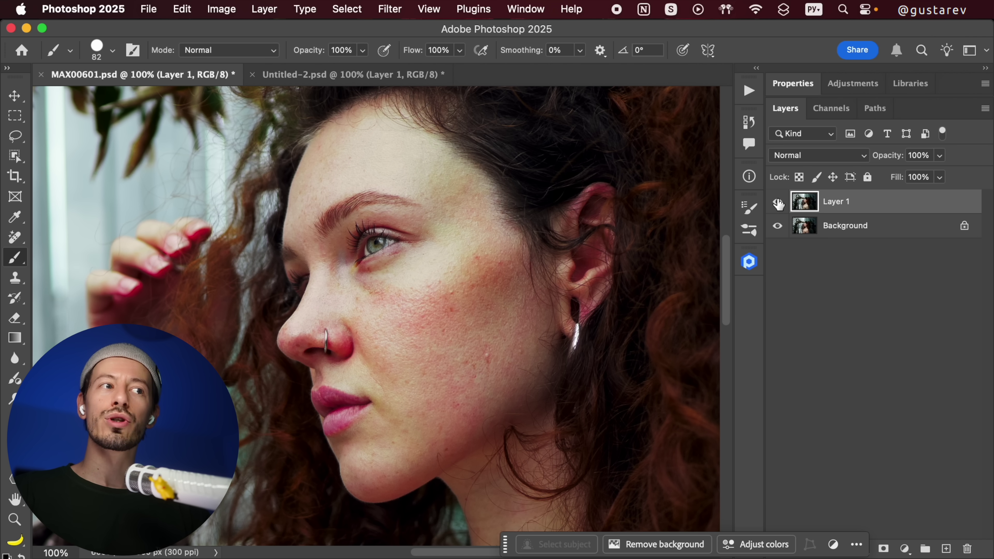
pyautogui.click(778, 203)
pyautogui.click(778, 202)
pyautogui.click(778, 202)
pyautogui.click(778, 202)
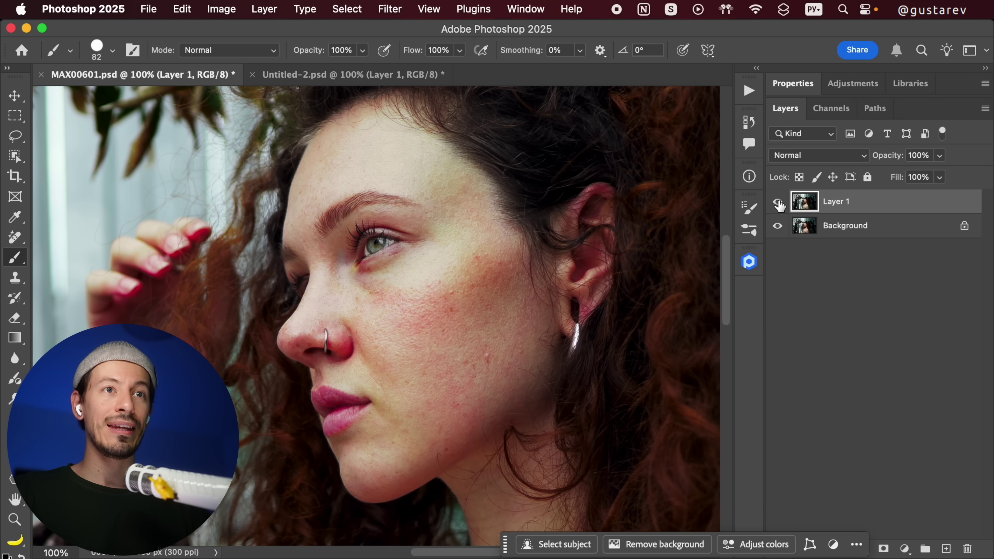
# Set Layer 1's blending mode to Luminosity and compare the portrait with the layer hidden and shown
pyautogui.click(807, 156)
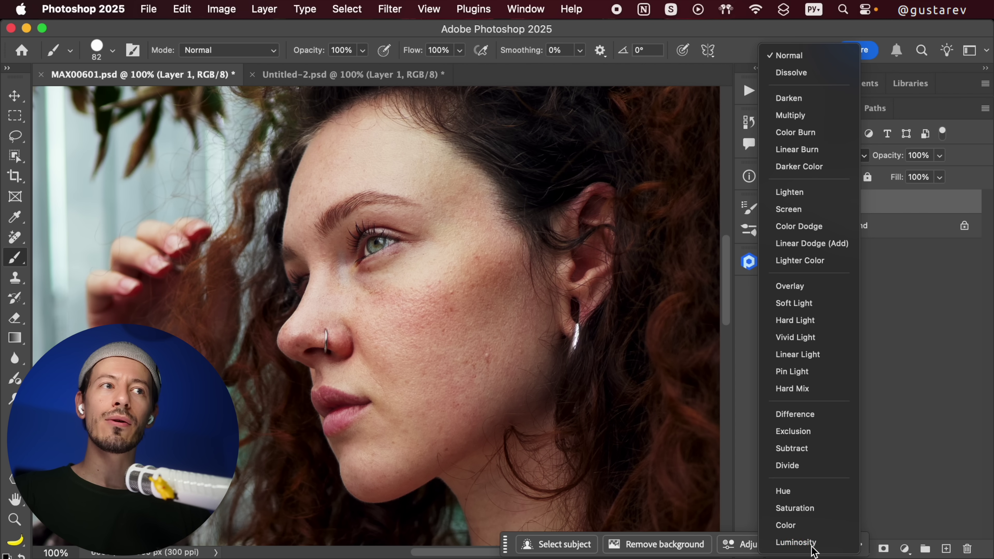
pyautogui.click(812, 544)
pyautogui.click(778, 203)
pyautogui.click(778, 203)
pyautogui.click(778, 203)
pyautogui.click(779, 203)
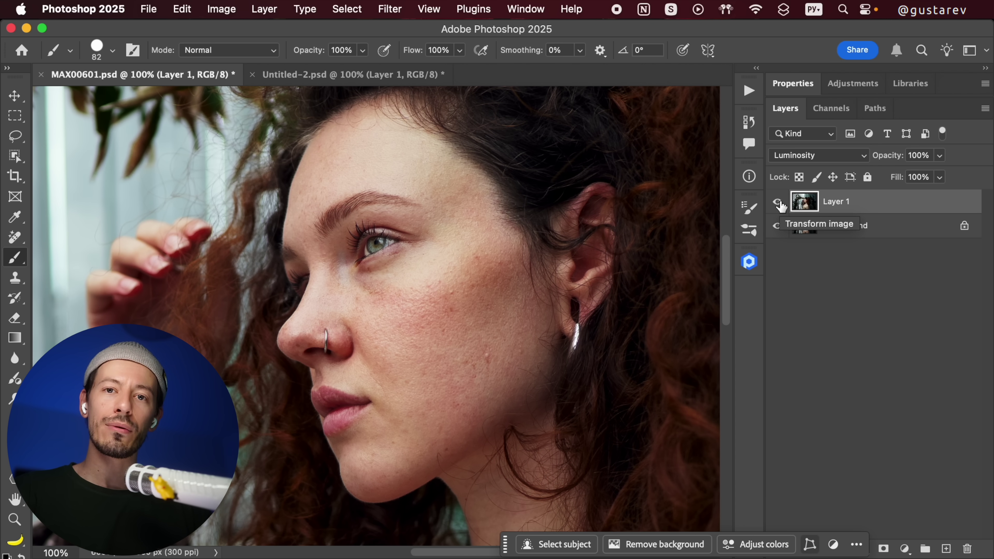
pyautogui.press('super+0')
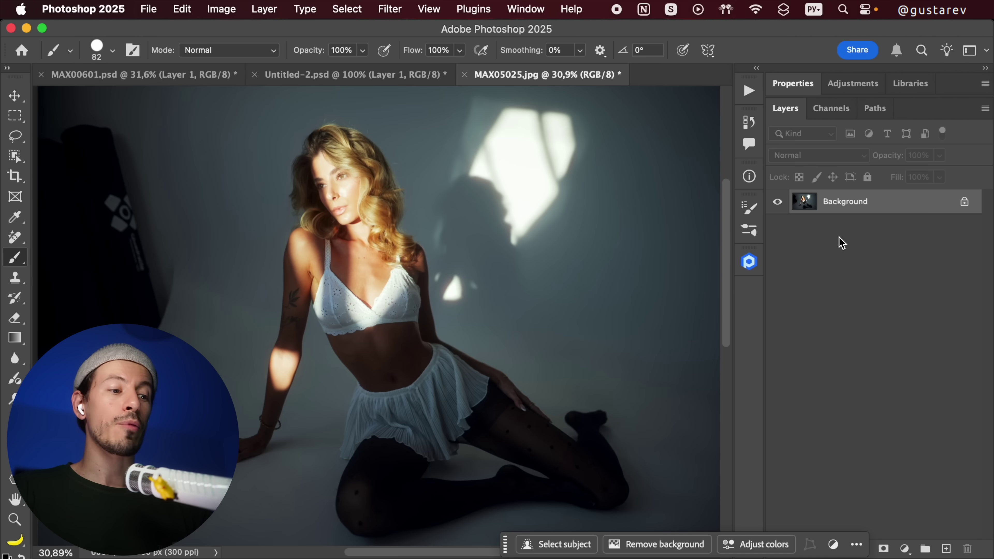
# Duplicate the MAX05025.jpg Background layer and sample the shaded chest skin with Point Color in the Camera Raw Filter
pyautogui.press('super+j')
pyautogui.press('shift+super+a')
pyautogui.click(335, 172)
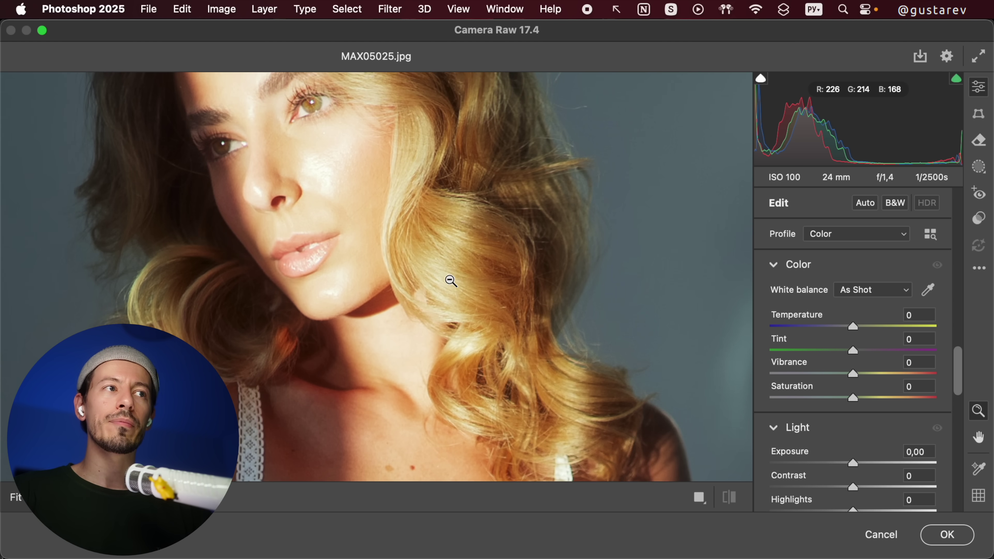
pyautogui.click(450, 282)
pyautogui.scroll(10, 805, 230)
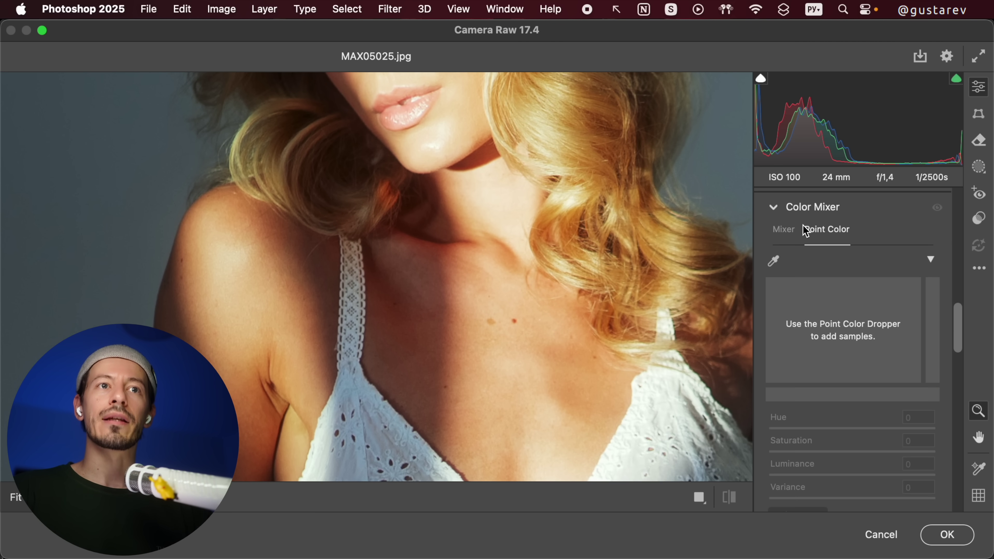
pyautogui.click(773, 261)
pyautogui.click(405, 293)
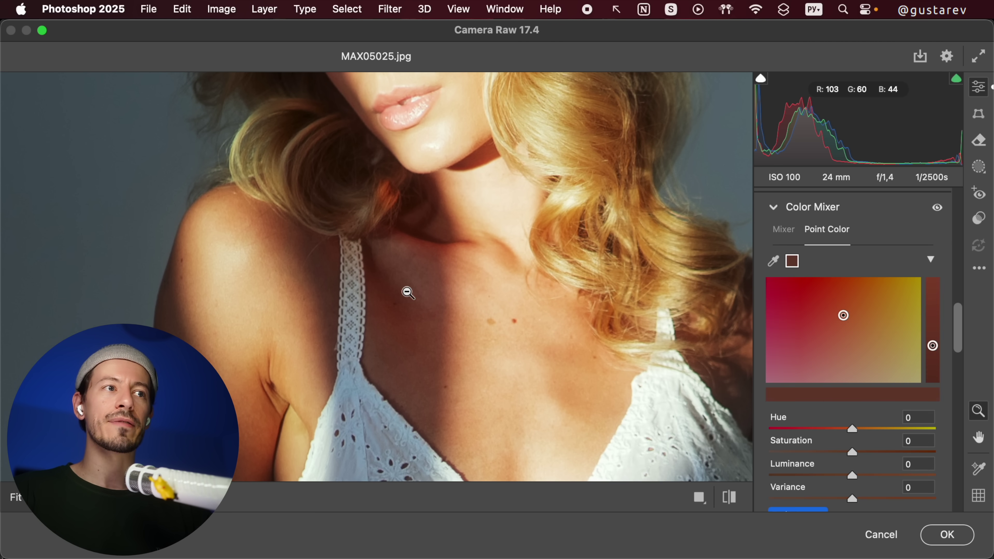
# Set the sampled shadow skin color's Variance to +100 and apply the filter to the duplicated MAX05025.jpg layer
pyautogui.scroll(-1, 851, 450)
pyautogui.moveTo(853, 480); pyautogui.dragTo(921, 493)
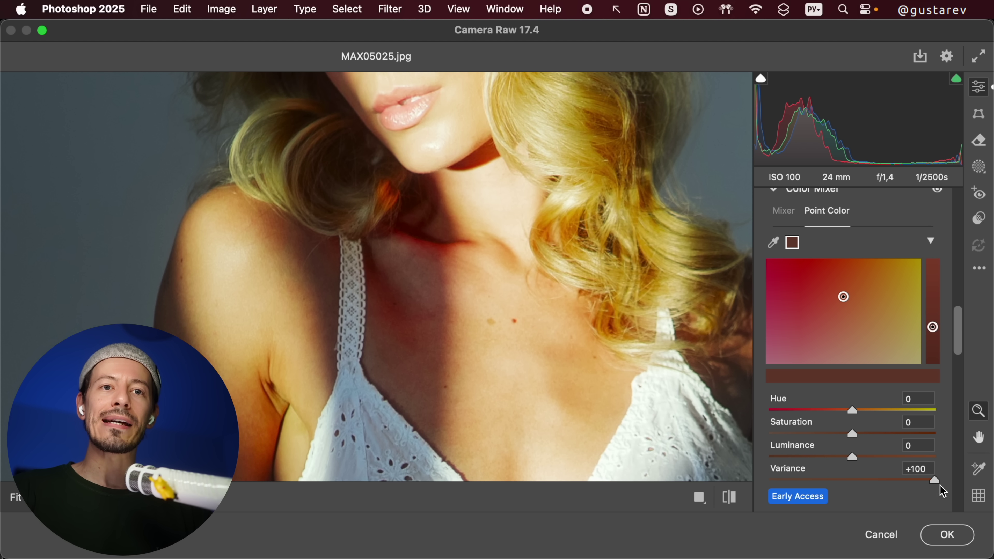
pyautogui.click(948, 543)
# Set the filtered MAX05025.jpg layer's blending mode to Luminosity and compare the closer view with the layer off and on
pyautogui.click(806, 155)
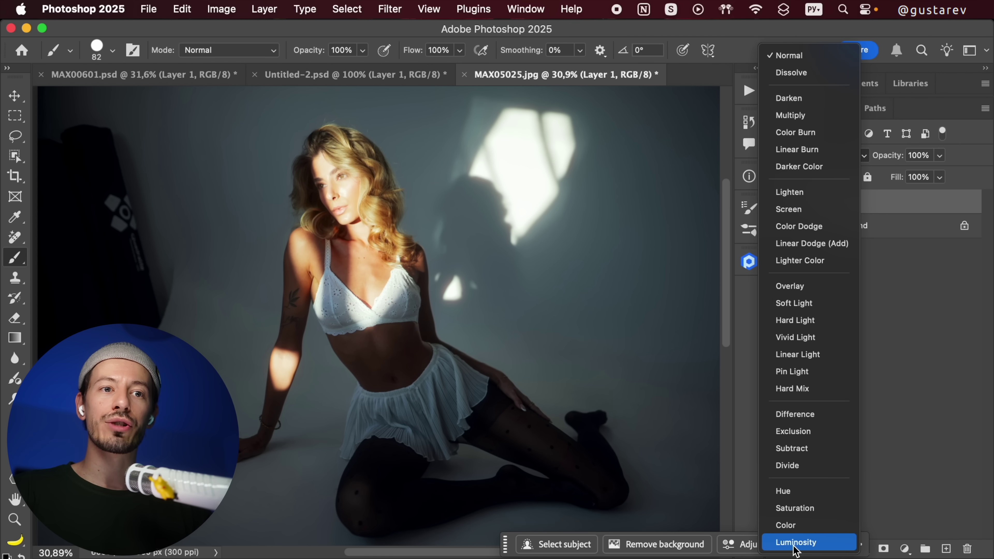
pyautogui.click(796, 543)
pyautogui.press('super+plus')
pyautogui.click(778, 203)
pyautogui.click(778, 202)
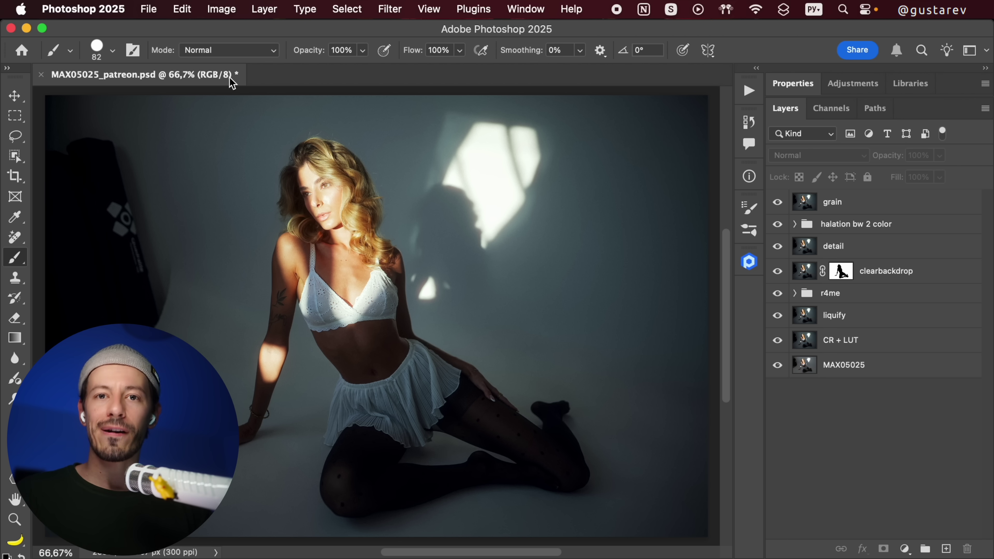
# Switch to MAX04958.ARW in Camera Raw, turn on HDR editing, and examine the histogram's SDR and HDR ranges
pyautogui.press('super+Tab')
pyautogui.press('super+Tab')
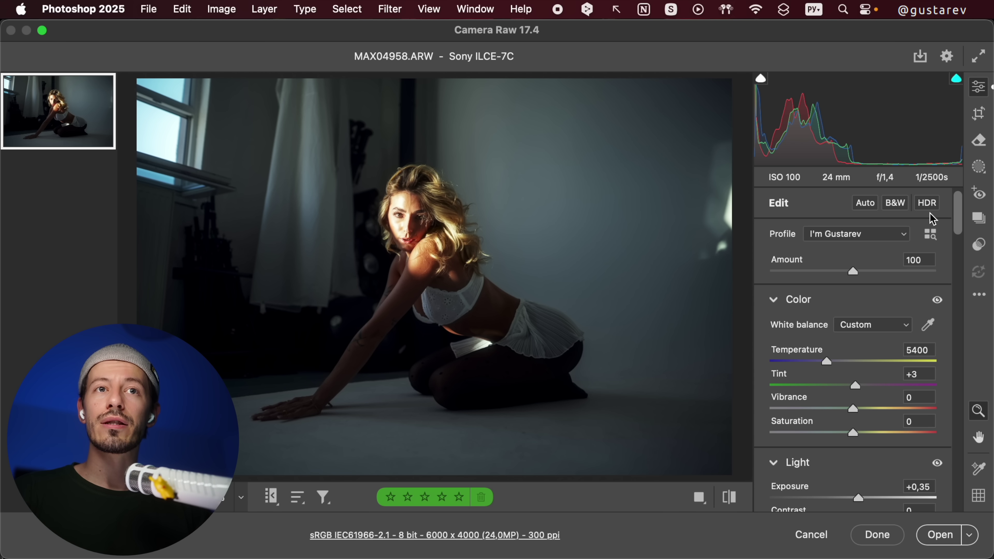
pyautogui.click(934, 213)
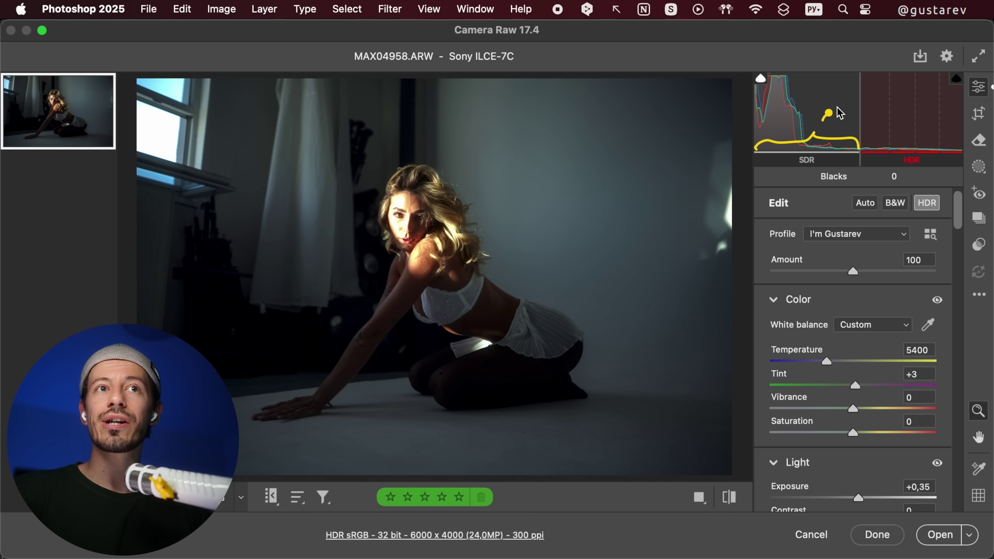
pyautogui.moveTo(838, 108); pyautogui.dragTo(882, 103)
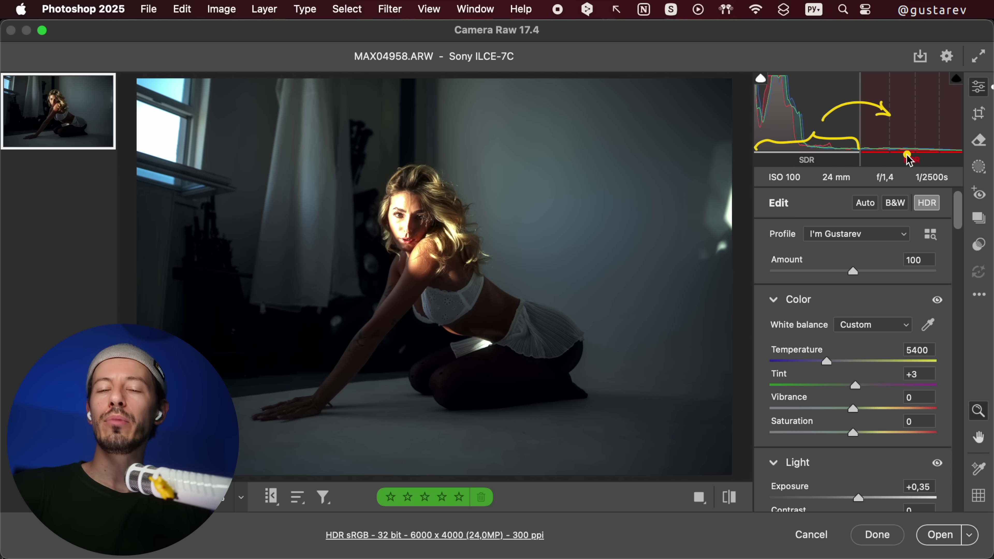
pyautogui.moveTo(883, 134); pyautogui.dragTo(937, 183)
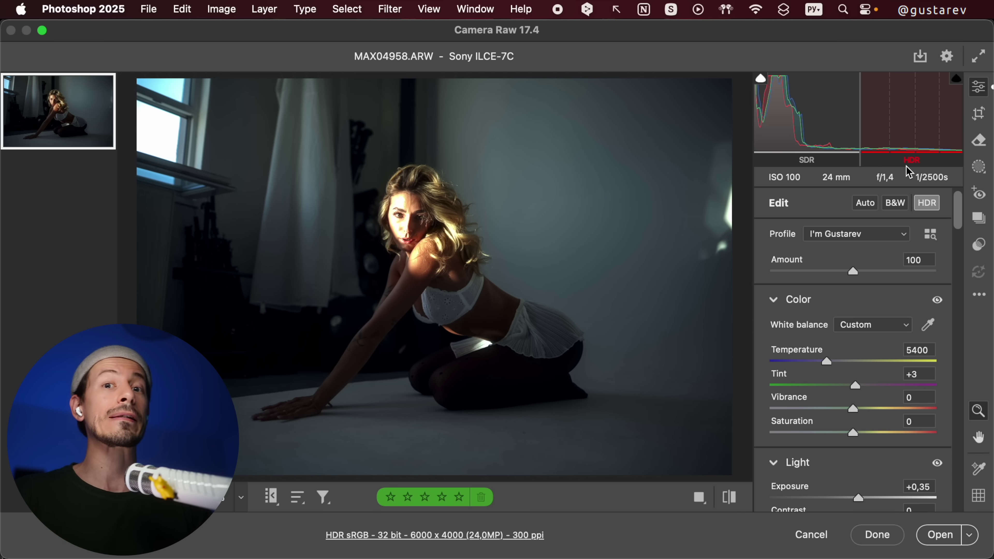
# Save MAX04958 as a PSD on the Desktop with HDR P3 output at 16 Bits/Channel and open it using the embedded profile
pyautogui.click(76, 89)
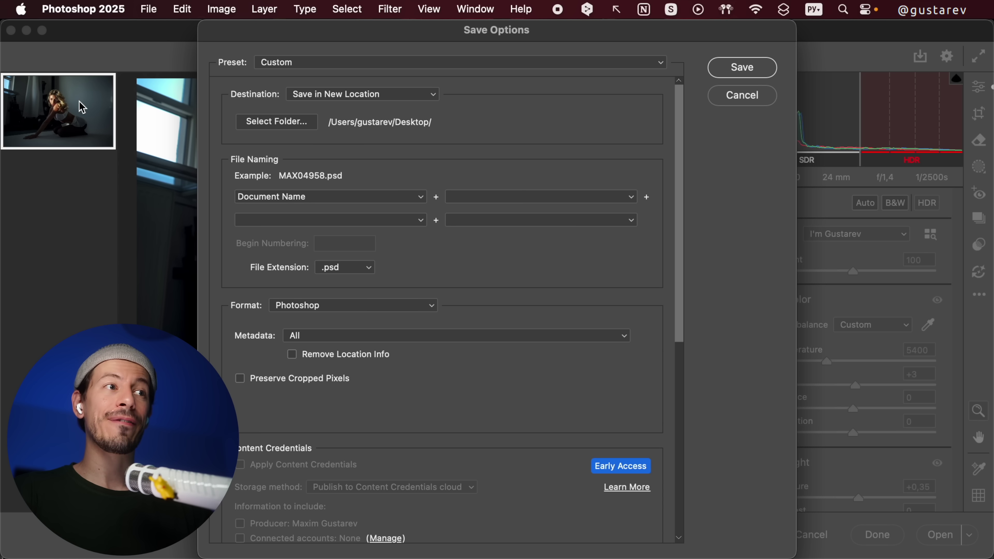
pyautogui.moveTo(680, 233); pyautogui.dragTo(685, 390)
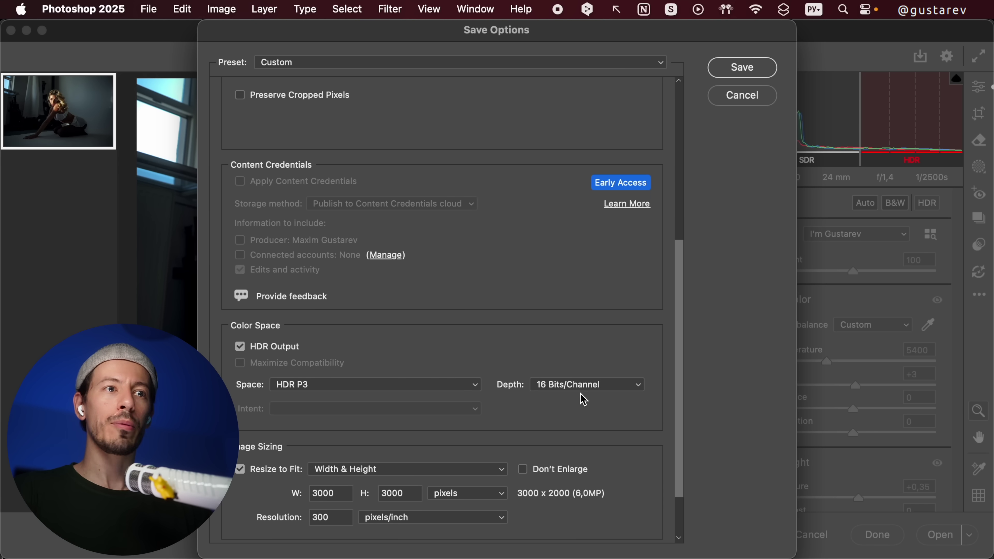
pyautogui.click(742, 67)
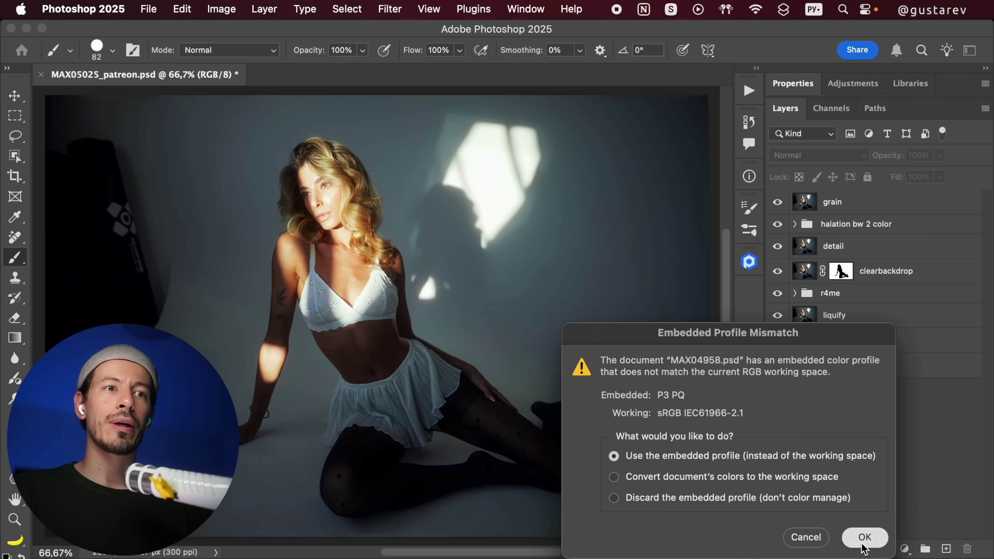
pyautogui.press('Return')
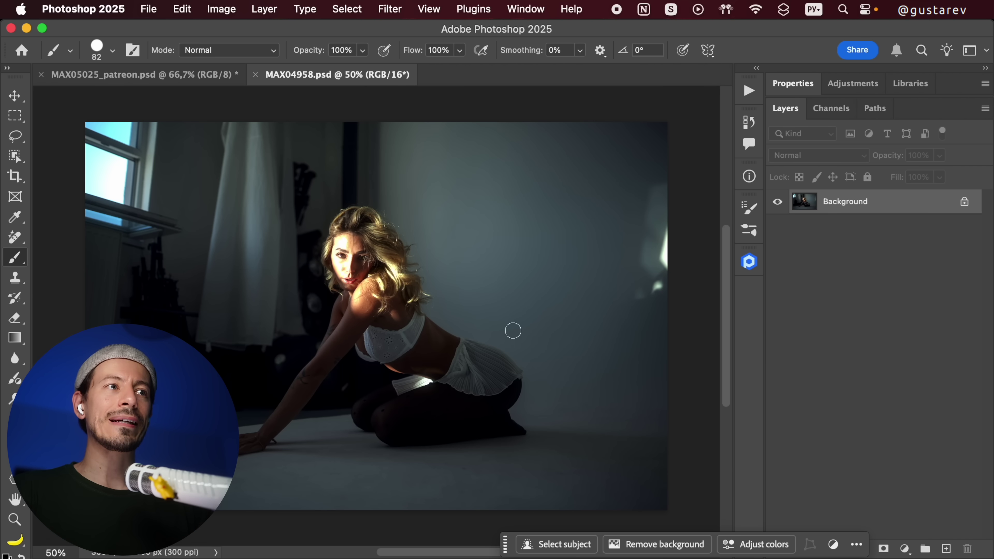
# Look over the opened MAX04958.psd and open the list of file formats for saving it under Save As
pyautogui.scroll(5, 360, 286)
pyautogui.scroll(-5, 361, 286)
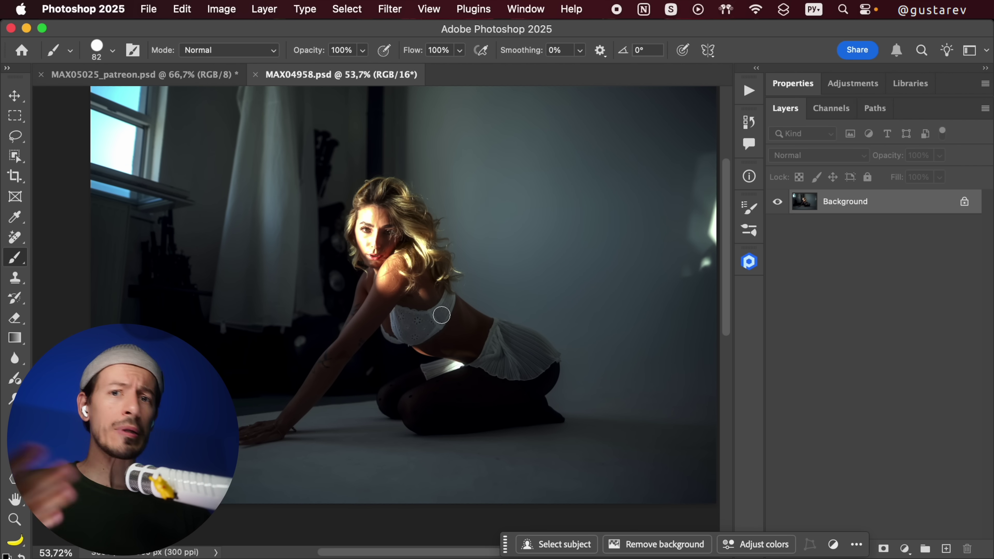
pyautogui.click(148, 9)
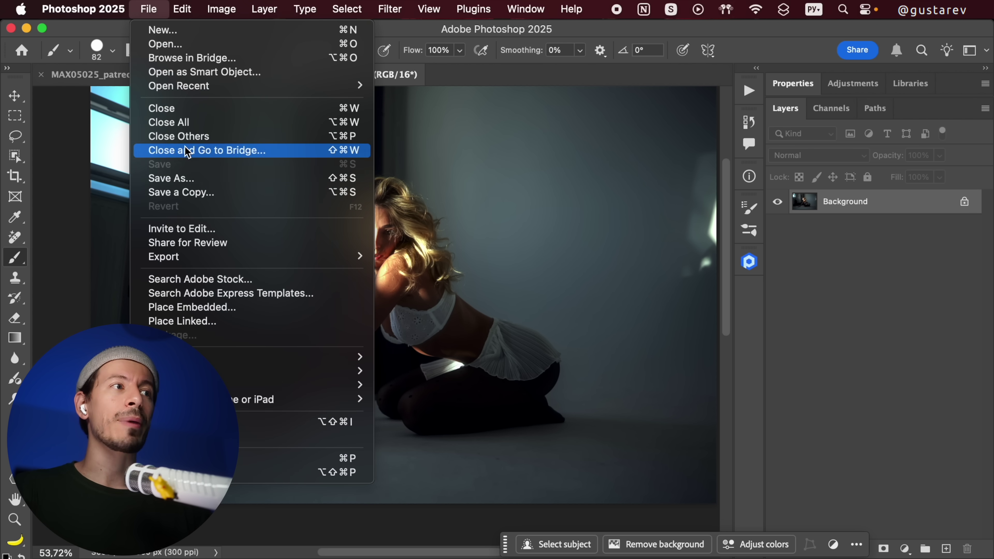
pyautogui.click(165, 180)
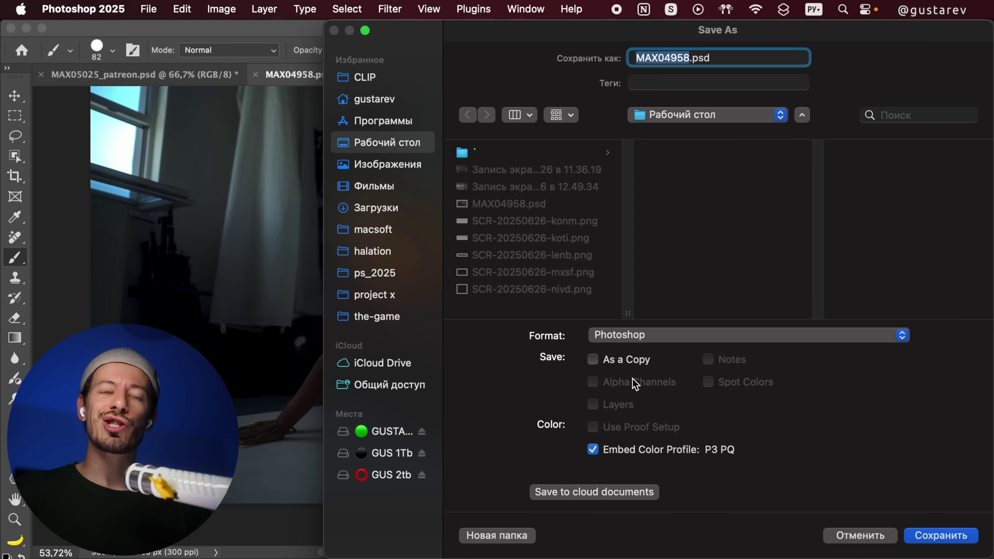
pyautogui.click(655, 336)
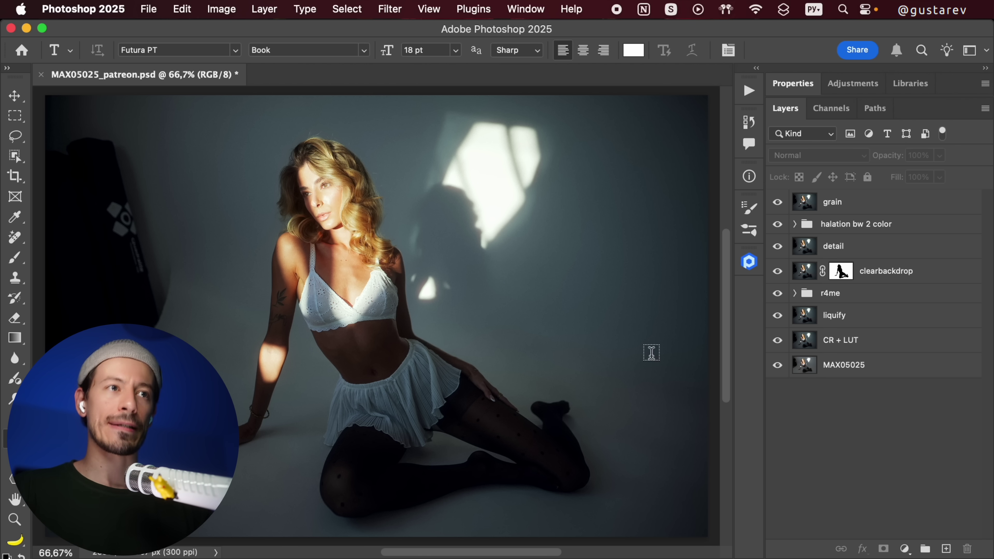
# Add the text "А ЧТО ТУТ СОБСТВЕННО ПРОИХОДИТ" on four lines beside the woman and convert it to dynamic text
pyautogui.click(516, 259)
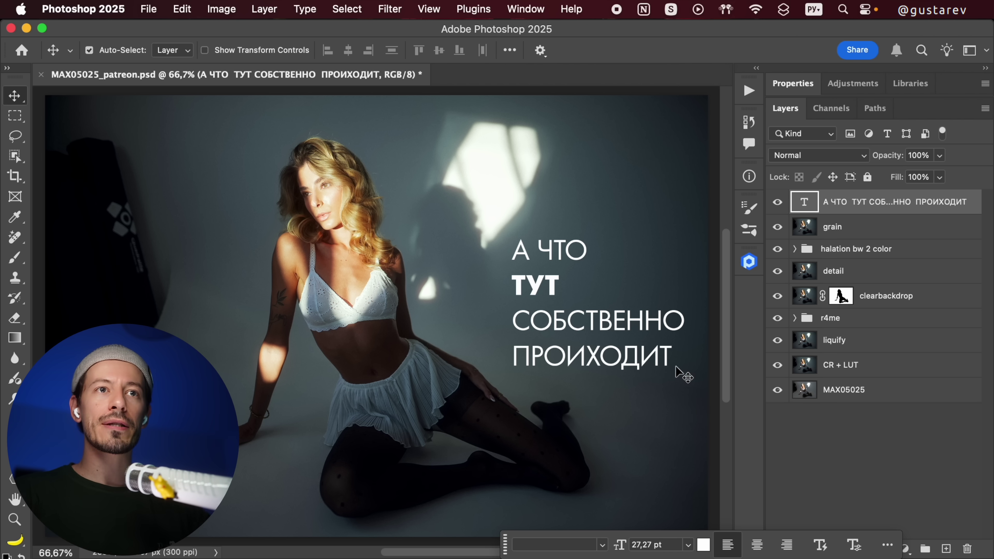
pyautogui.doubleClick(594, 264)
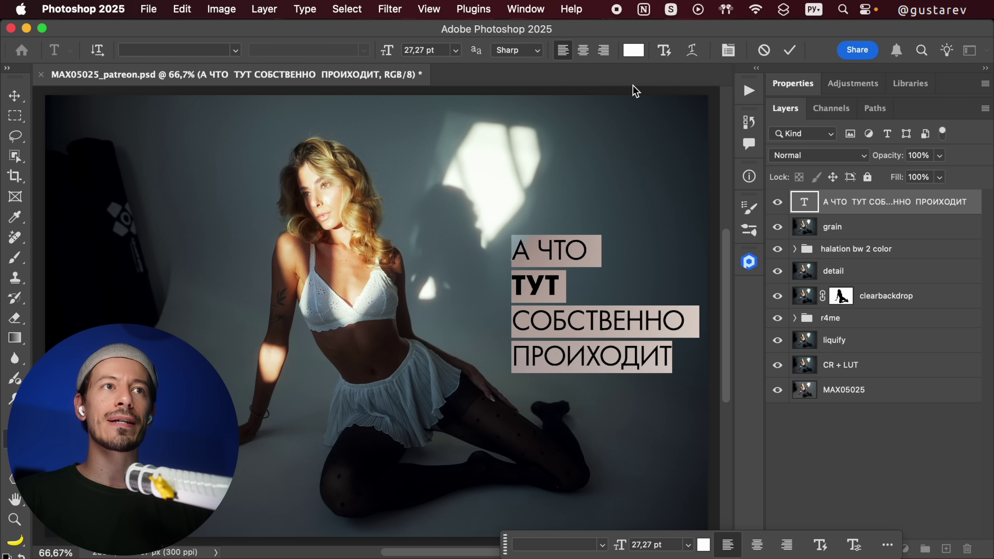
pyautogui.press('Escape')
pyautogui.press('v')
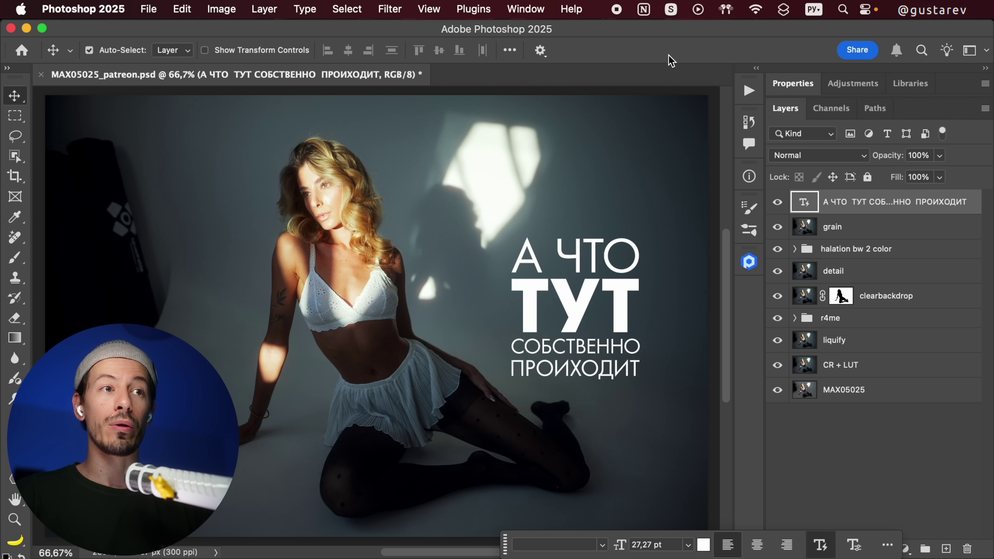
pyautogui.moveTo(526, 216)
pyautogui.mouseDown()
pyautogui.moveTo(609, 318)
pyautogui.moveTo(664, 364)
pyautogui.mouseUp()
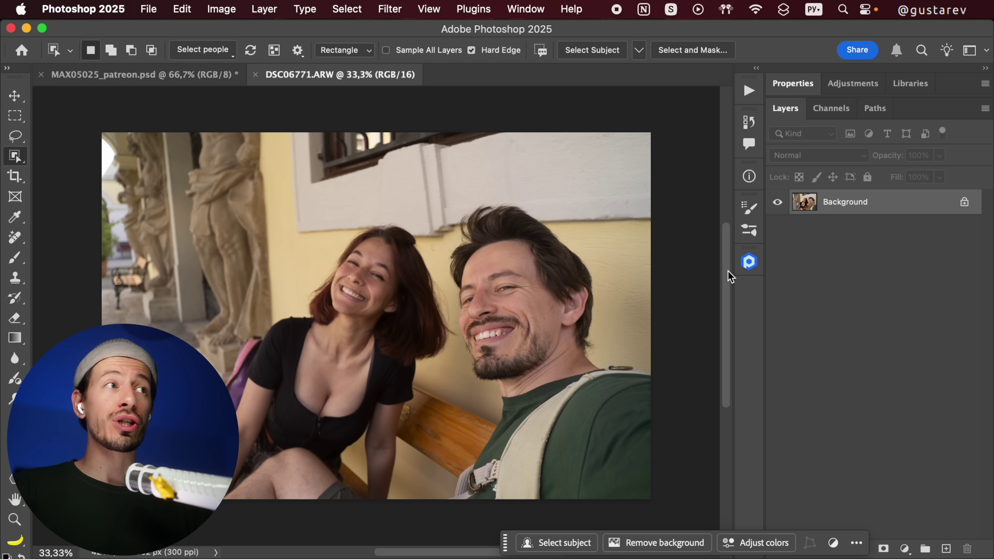
# Choose both the man and the woman in DSC06771.ARW with the Select People option
pyautogui.click(218, 49)
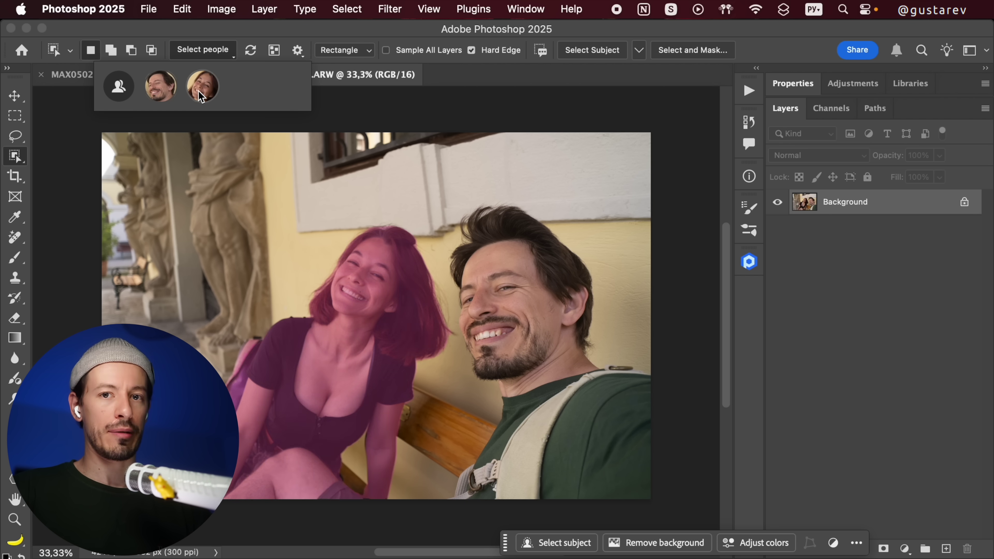
pyautogui.click(167, 85)
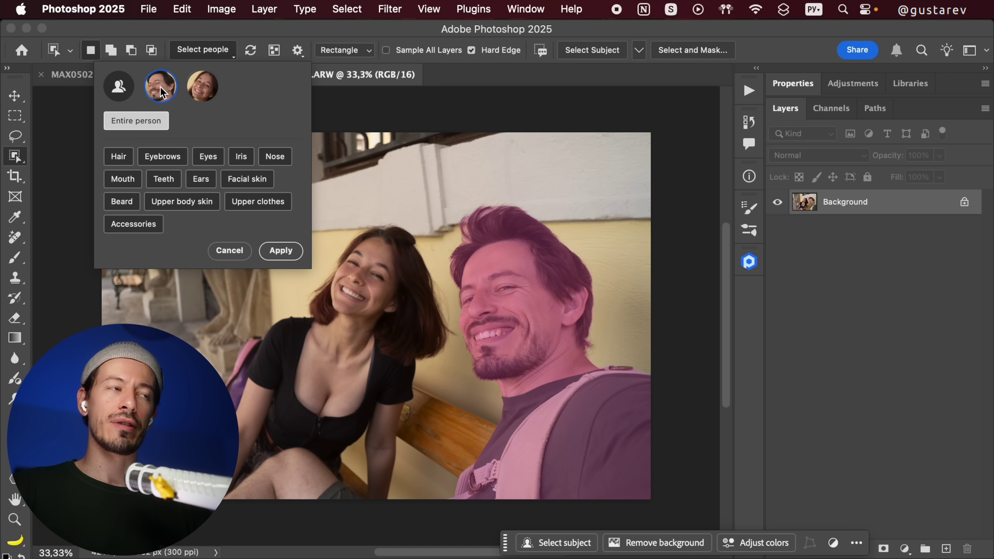
pyautogui.click(199, 95)
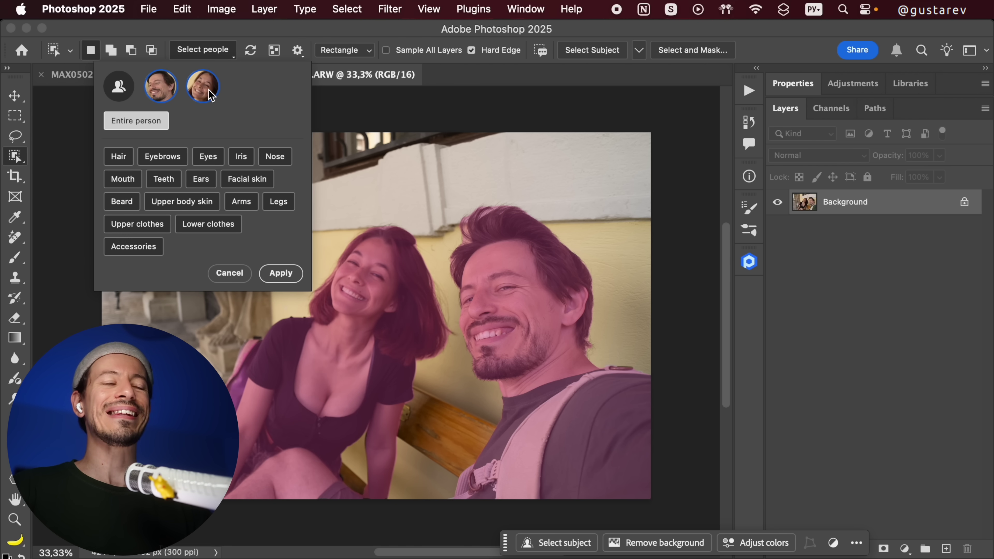
# Try selecting the hair, eyes, teeth, ears, upper body skin and upper clothes of both people
pyautogui.click(123, 154)
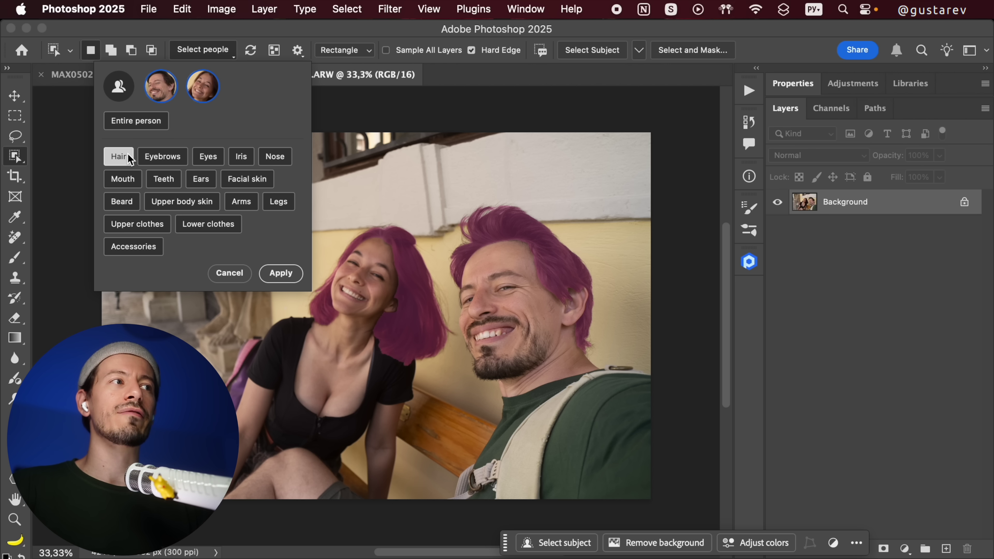
pyautogui.click(208, 159)
pyautogui.click(163, 185)
pyautogui.click(167, 202)
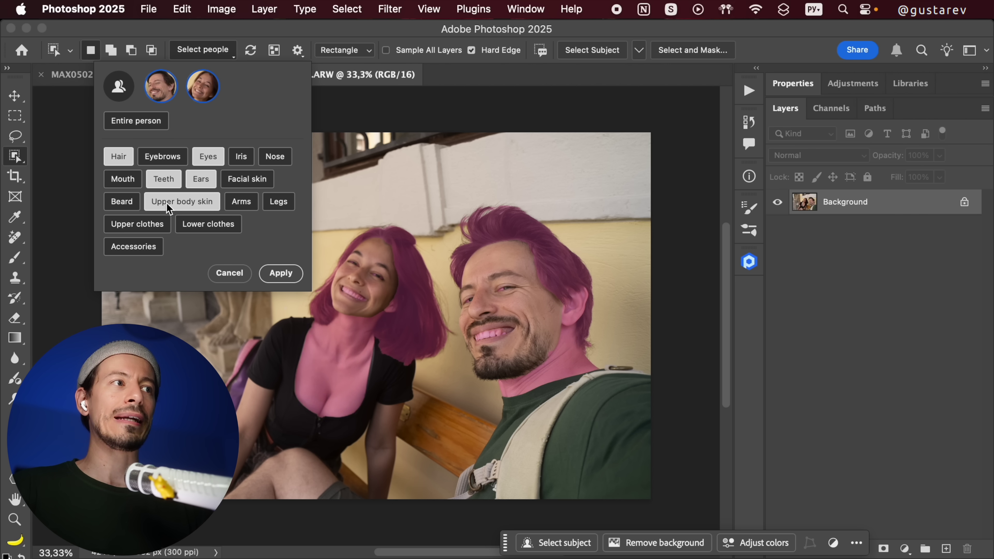
pyautogui.click(125, 225)
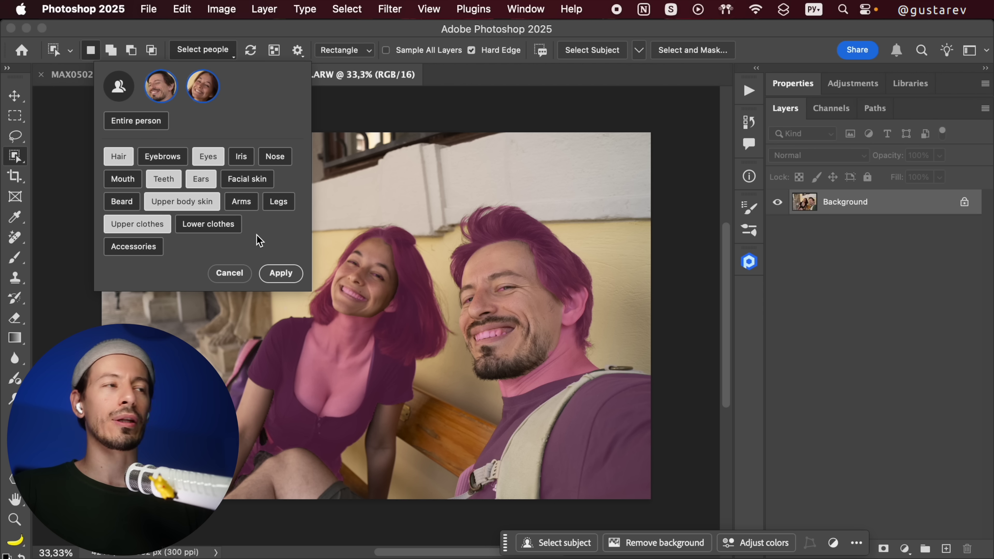
pyautogui.click(228, 273)
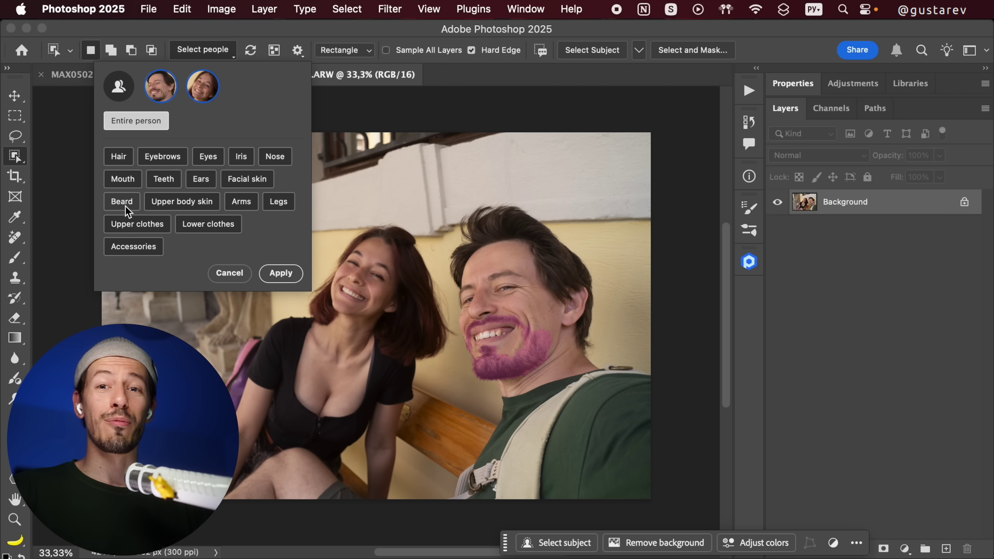
# Select both people's facial skin, ears, beard, nose and eyebrows and apply the selection
pyautogui.click(245, 181)
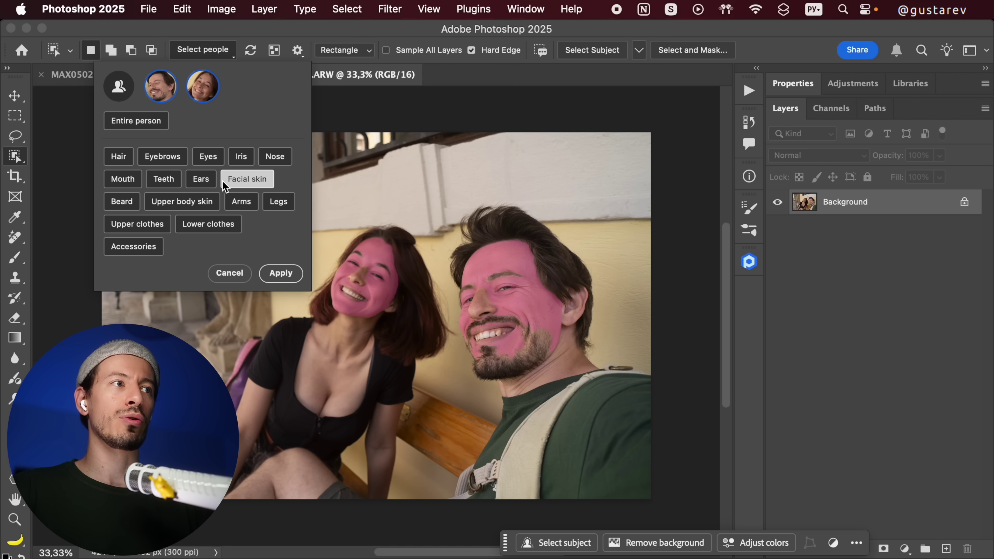
pyautogui.click(204, 180)
pyautogui.click(123, 203)
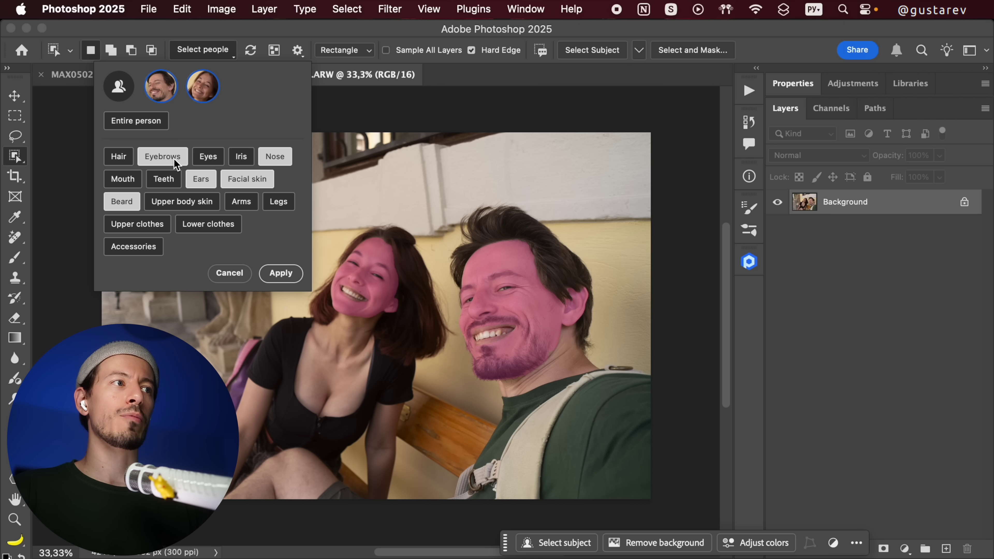
pyautogui.click(281, 273)
pyautogui.scroll(3, 565, 333)
pyautogui.scroll(-3, 565, 333)
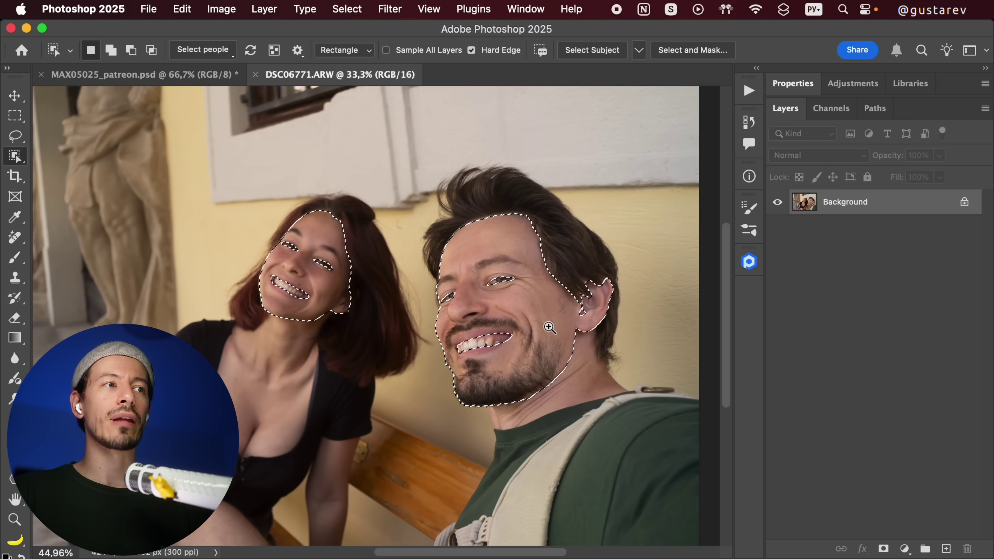
# Add a Curves adjustment layer from the face selection with slightly lowered midtones, and invert its mask to affect everything but the faces
pyautogui.click(905, 548)
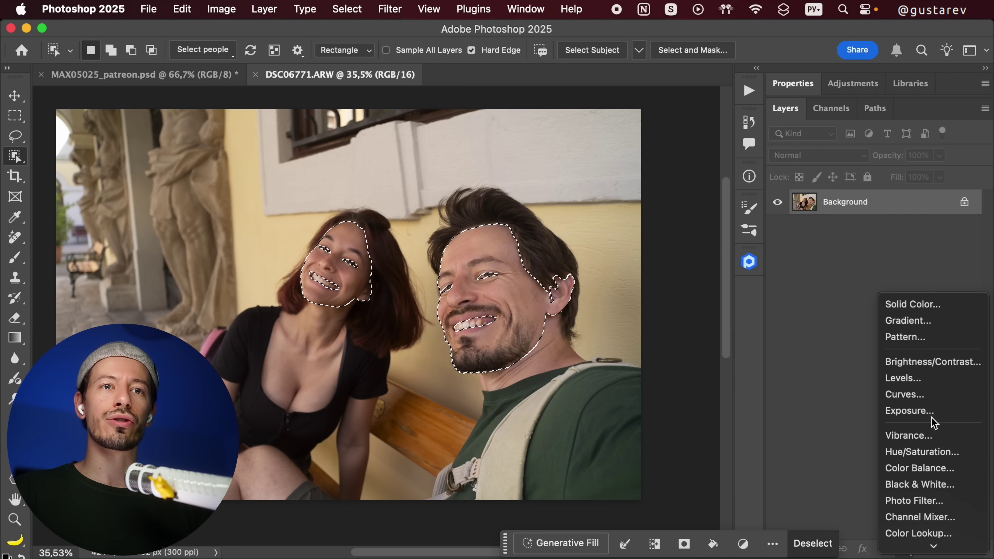
pyautogui.click(932, 394)
pyautogui.moveTo(883, 234); pyautogui.dragTo(875, 242)
pyautogui.press('super+i')
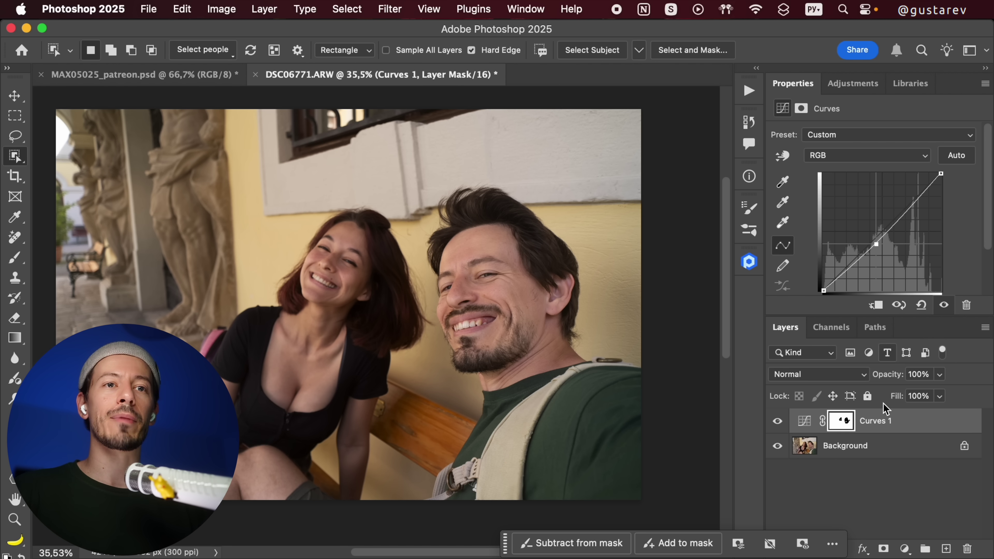
# Feather the Curves layer's mask by 1.8 px and compare the image with the layer off and on
pyautogui.click(842, 422)
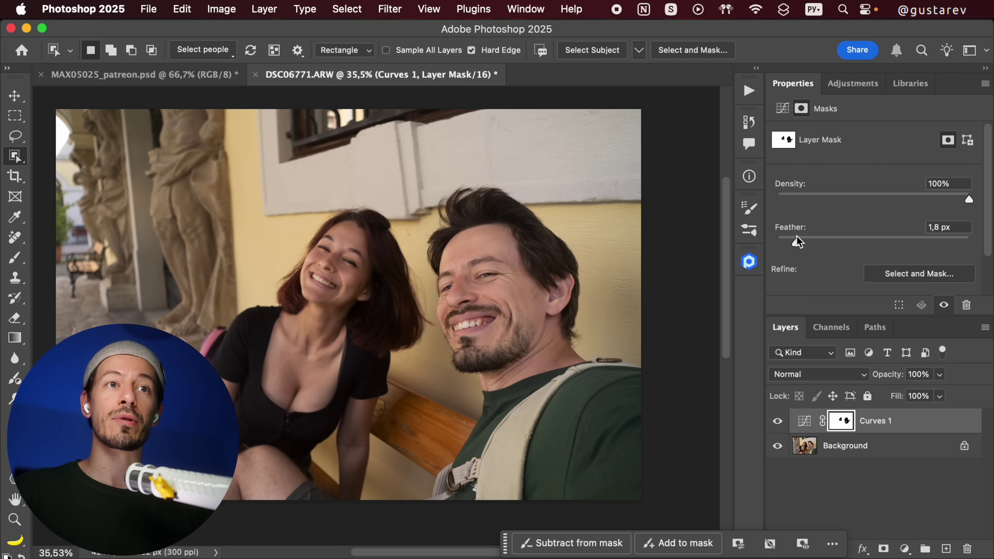
pyautogui.click(778, 423)
pyautogui.click(779, 423)
pyautogui.click(874, 496)
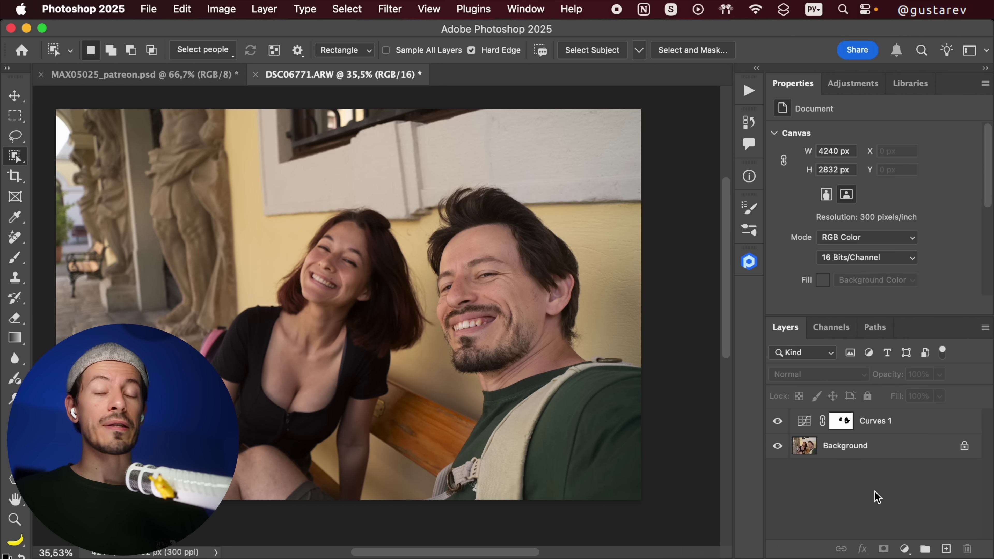